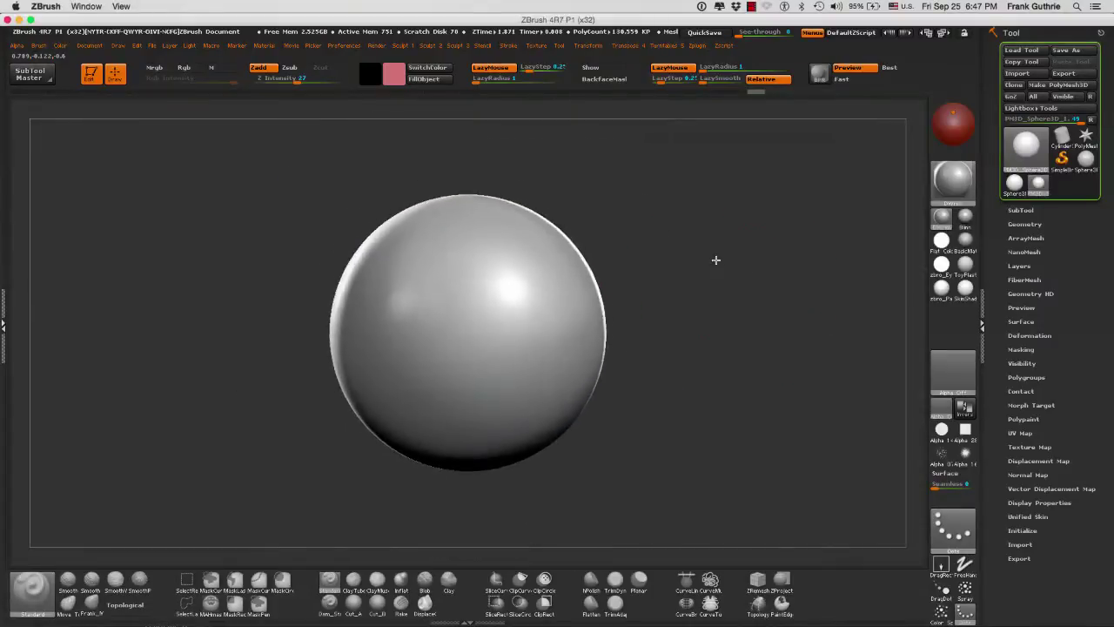
Switch to Move transpose mode and draw a horizontal action line about 3.26 units long from the sphere's upper middle
{"action": "left_click_drag", "start_coordinate": [717, 261], "coordinate": [607, 241], "text": "alt"}
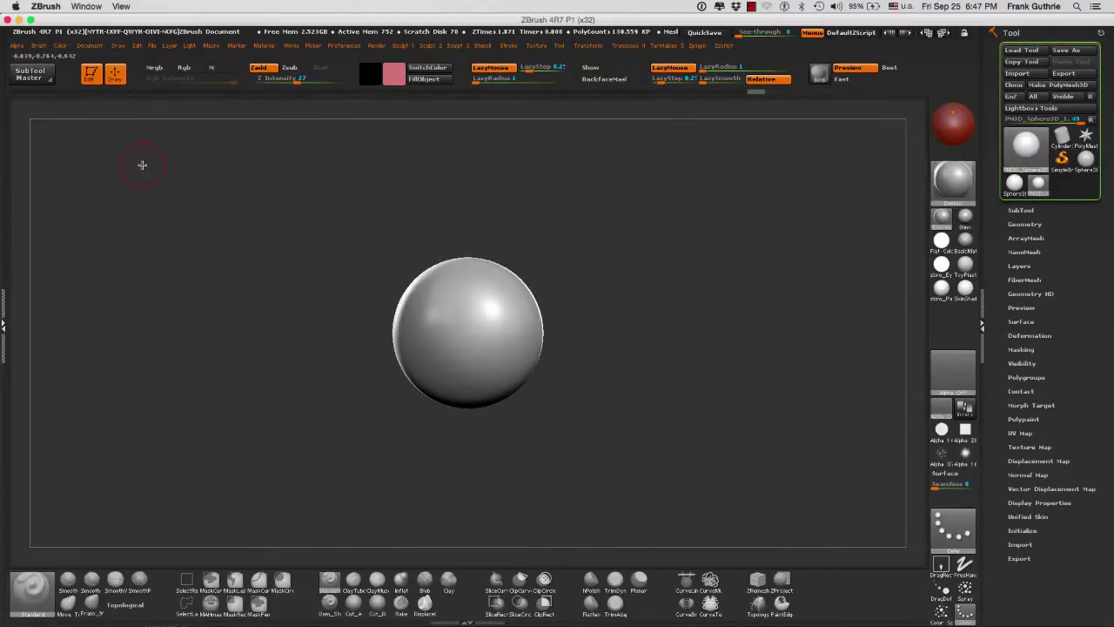
{"action": "key", "text": "w"}
{"action": "key", "text": "e"}
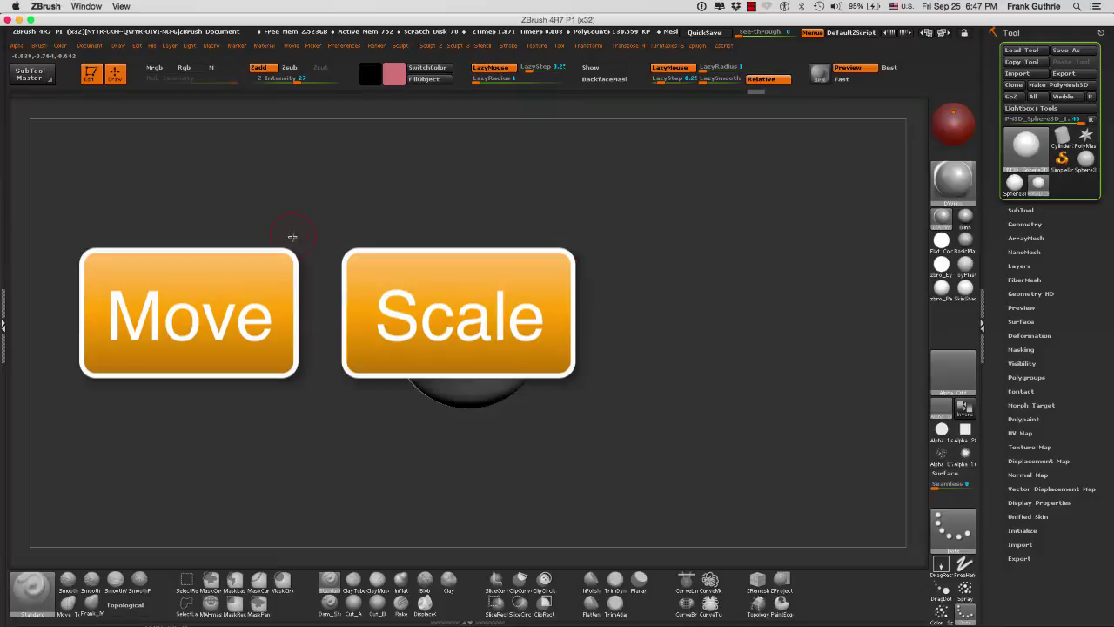
{"action": "key", "text": "r"}
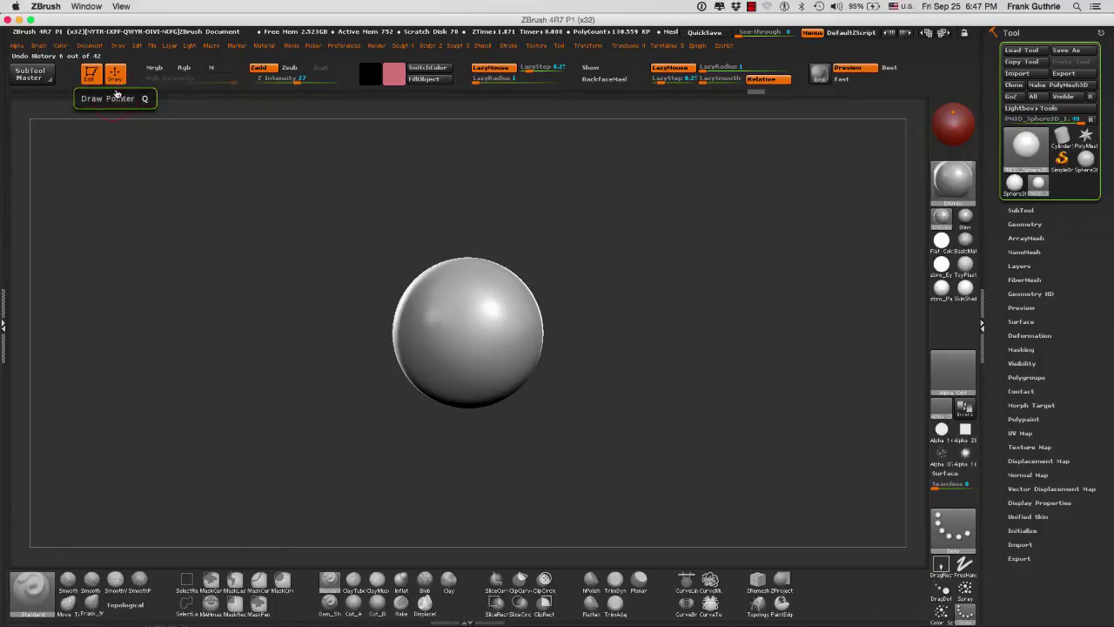
{"action": "key", "text": "w"}
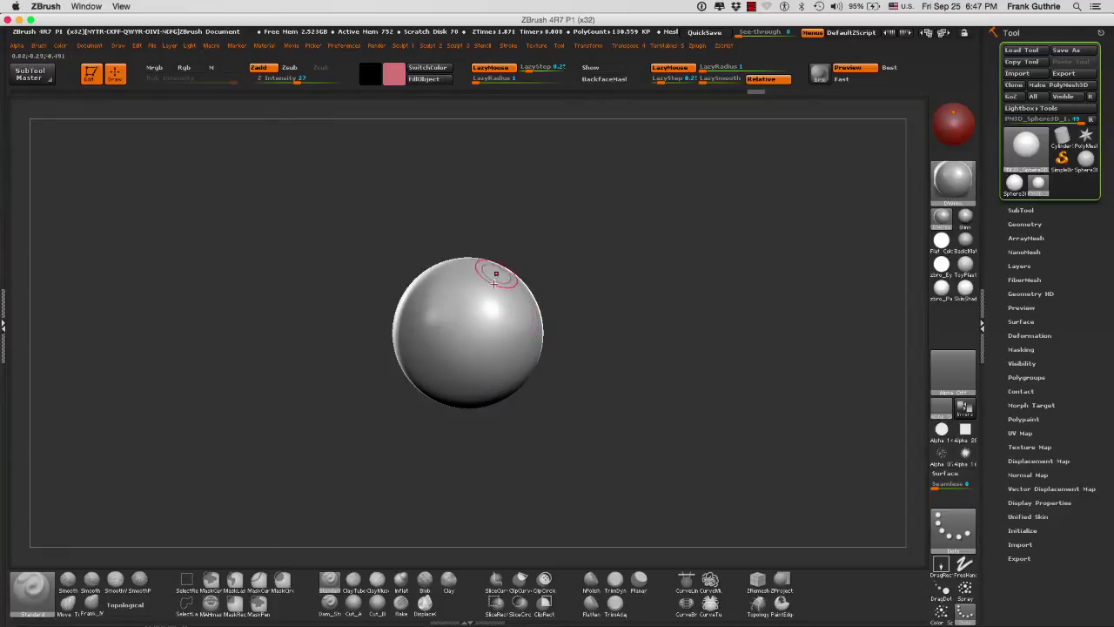
{"action": "key", "text": "w"}
{"action": "key", "text": "w"}
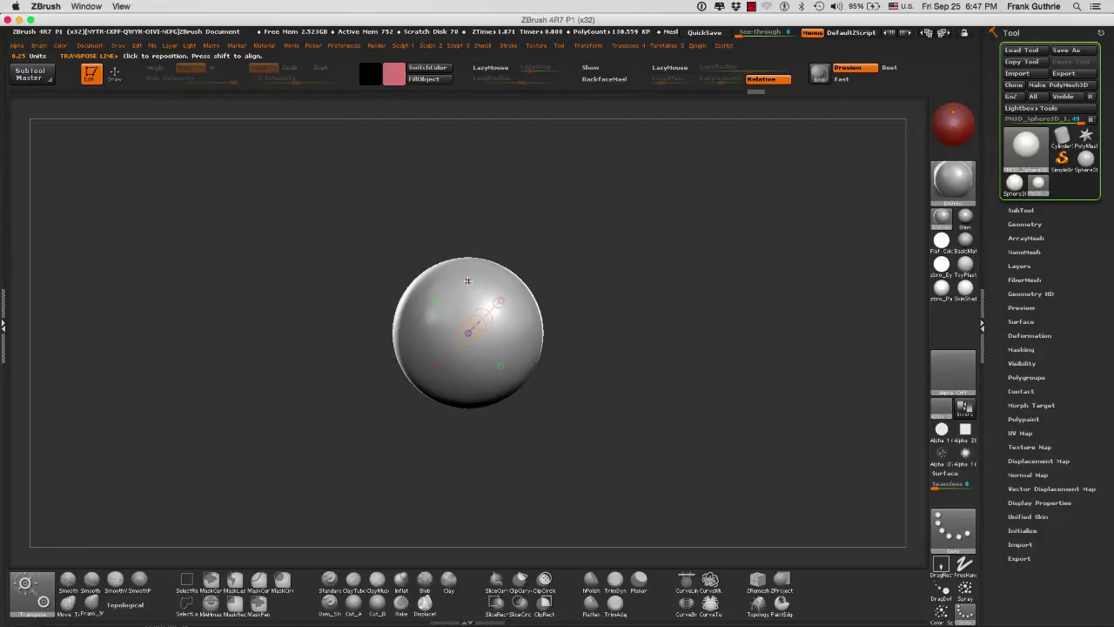
{"action": "left_click_drag", "start_coordinate": [467, 280], "coordinate": [739, 281]}
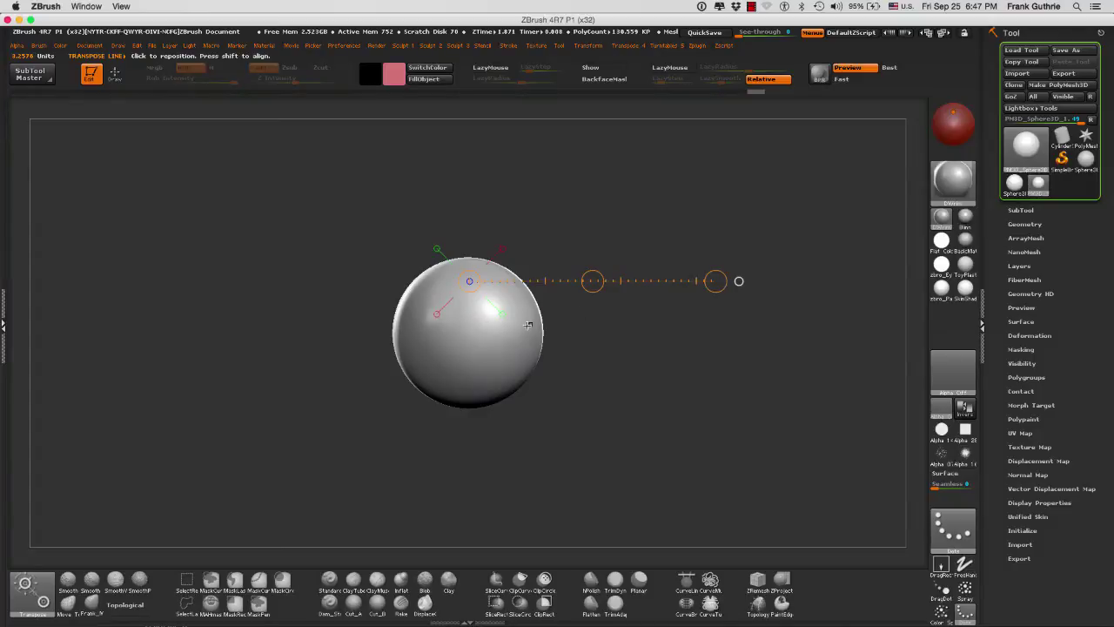
Redraw the action line from the sphere outward in several directions, finishing with one about 2.2 units long past its left edge
{"action": "left_click", "coordinate": [474, 336]}
{"action": "left_click_drag", "start_coordinate": [484, 291], "coordinate": [702, 261]}
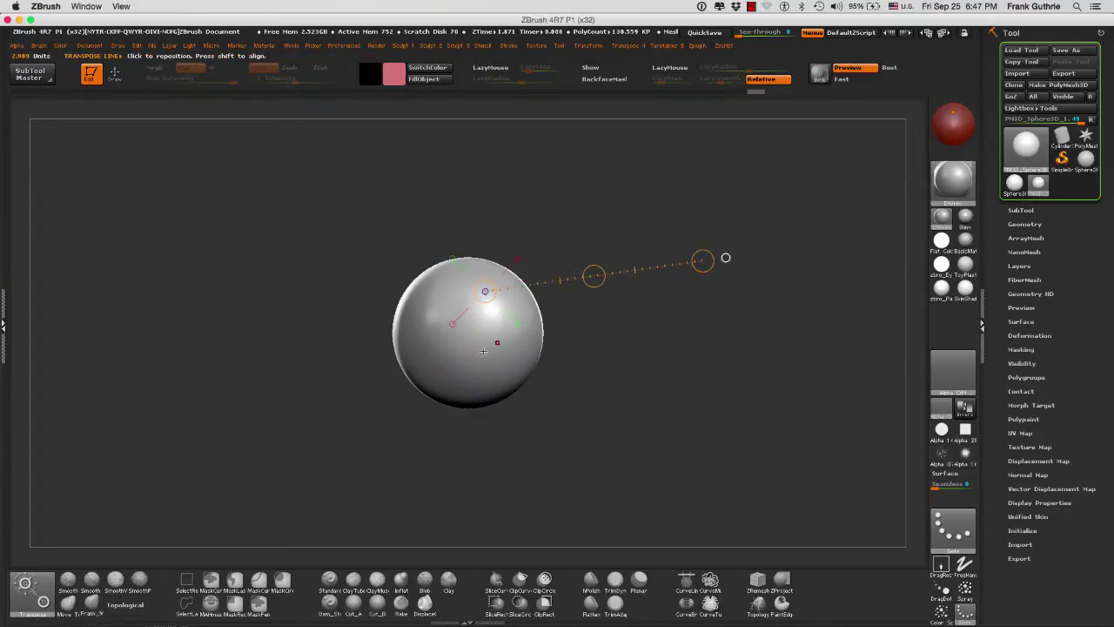
{"action": "left_click_drag", "start_coordinate": [482, 353], "coordinate": [441, 484]}
{"action": "left_click_drag", "start_coordinate": [426, 334], "coordinate": [255, 358]}
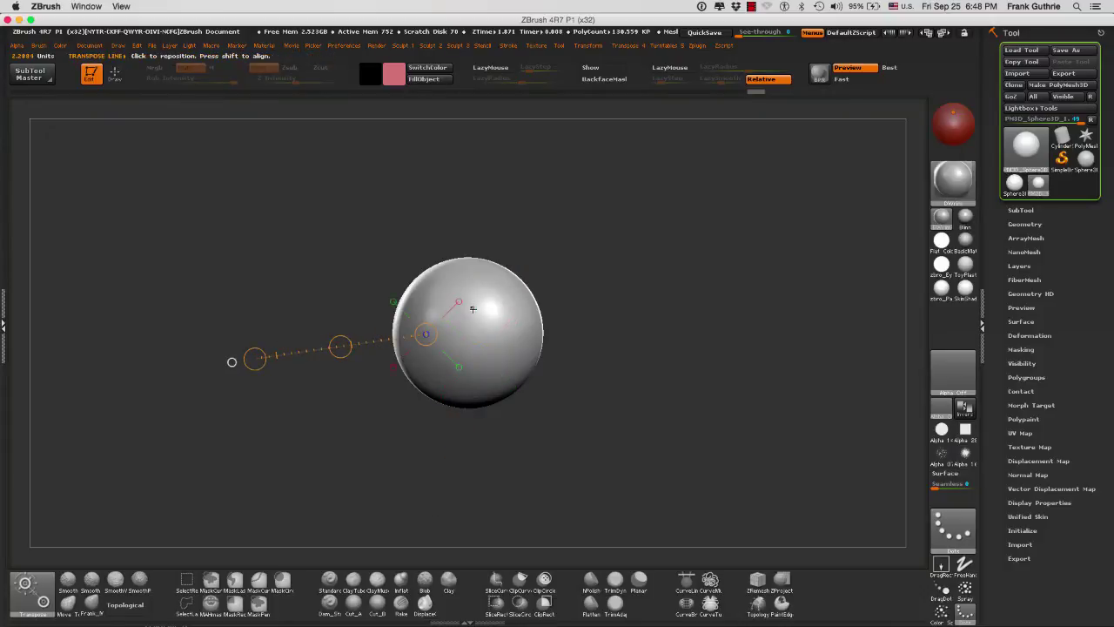
Draw a horizontal action line about 1.35 units long from the framed sphere's surface out past its right edge
{"action": "key", "text": "f"}
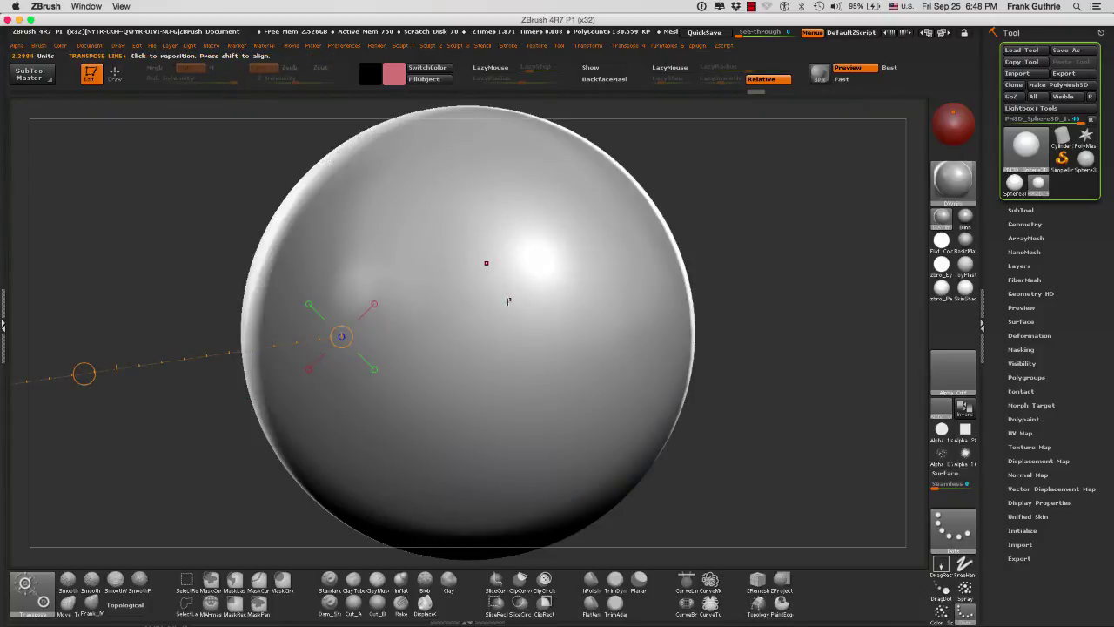
{"action": "left_click_drag", "start_coordinate": [509, 300], "coordinate": [812, 301]}
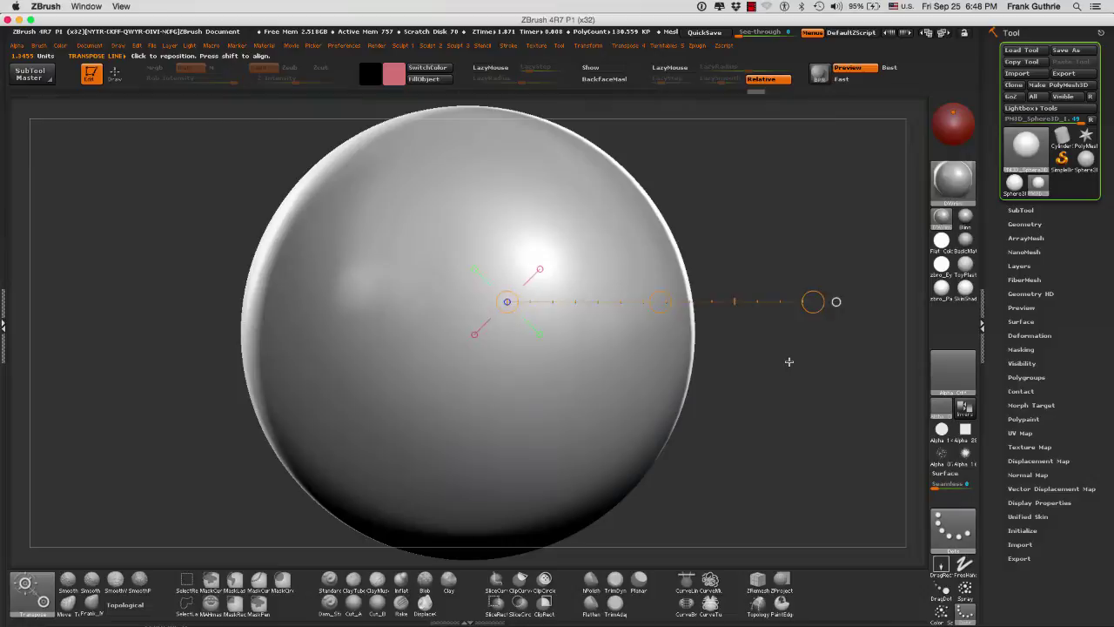
{"action": "left_click_drag", "start_coordinate": [788, 362], "coordinate": [497, 356], "text": "alt"}
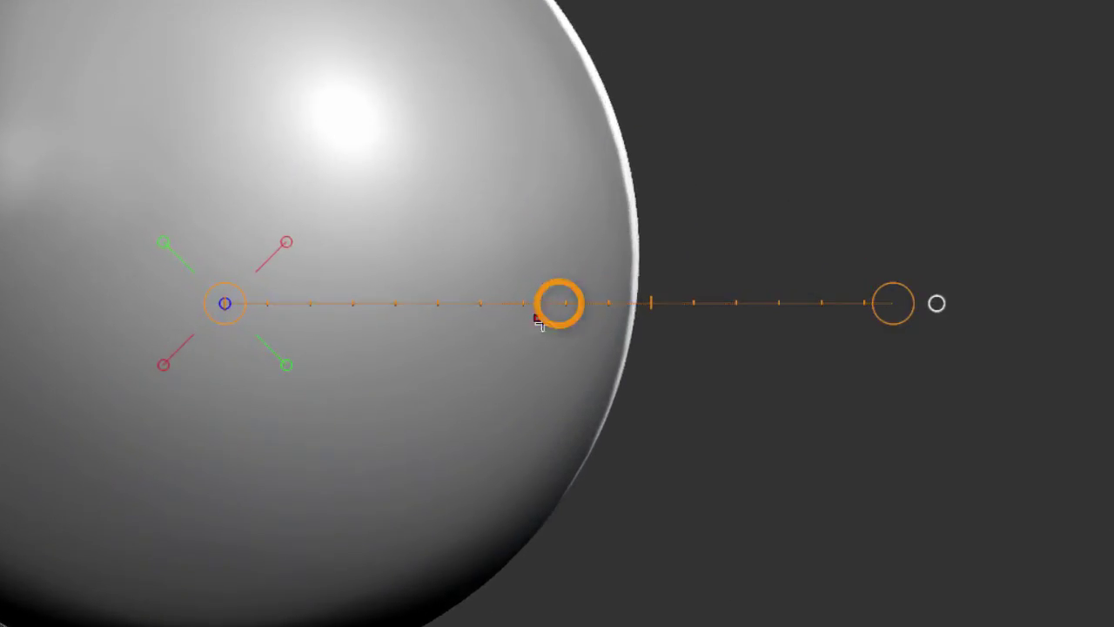
{"action": "left_click", "coordinate": [559, 303]}
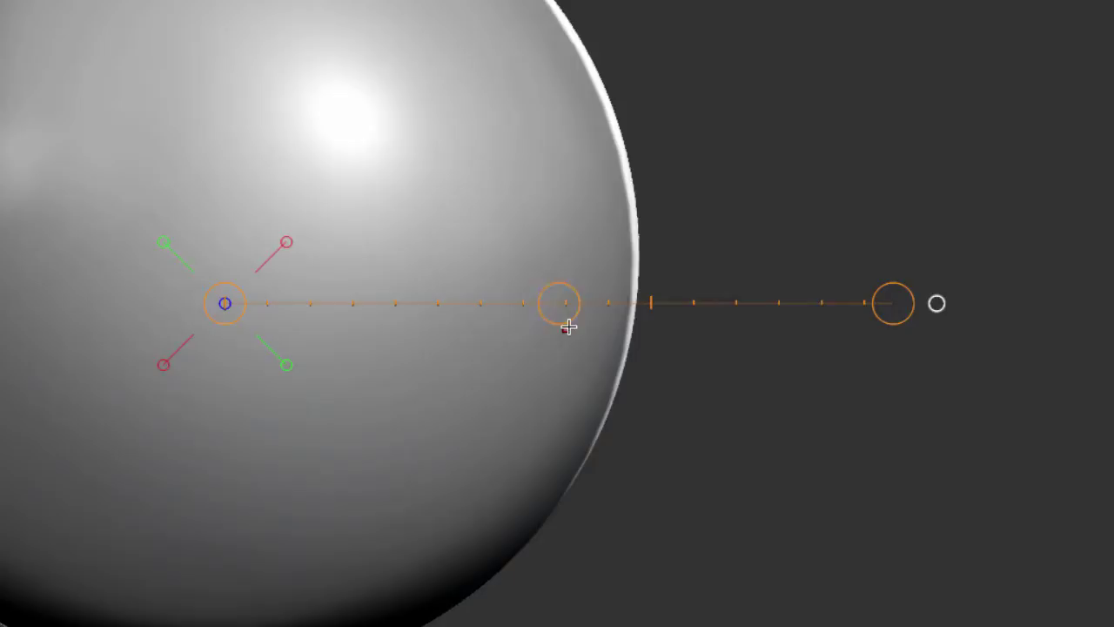
{"action": "left_click_drag", "start_coordinate": [562, 283], "coordinate": [1113, 68]}
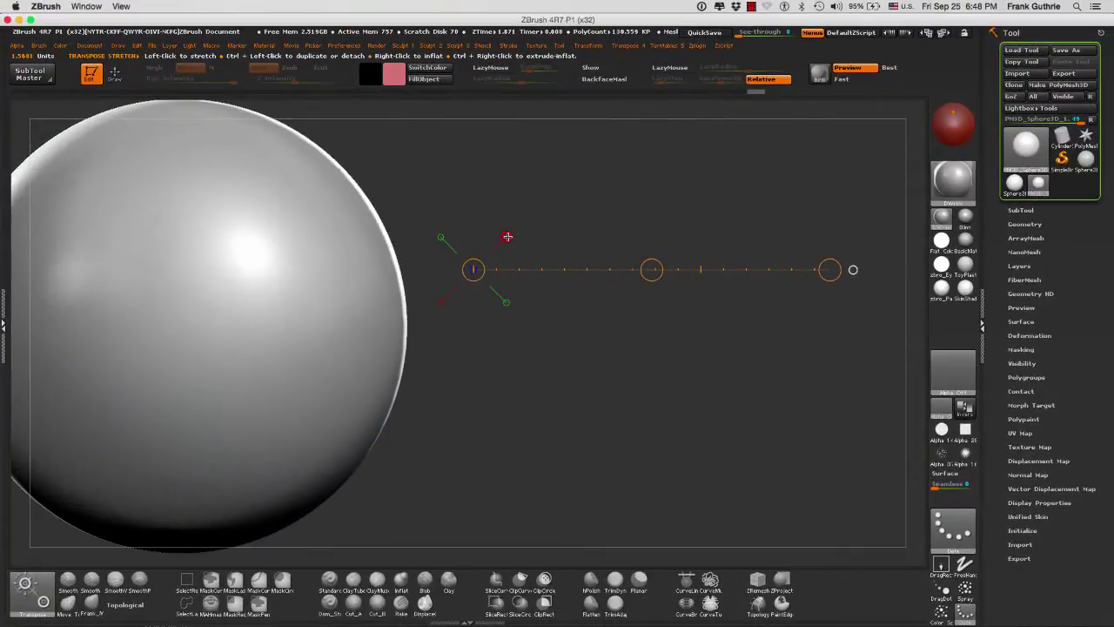
Realign the action line along the red and green axes in turn using its axis handles
{"action": "left_click", "coordinate": [508, 236]}
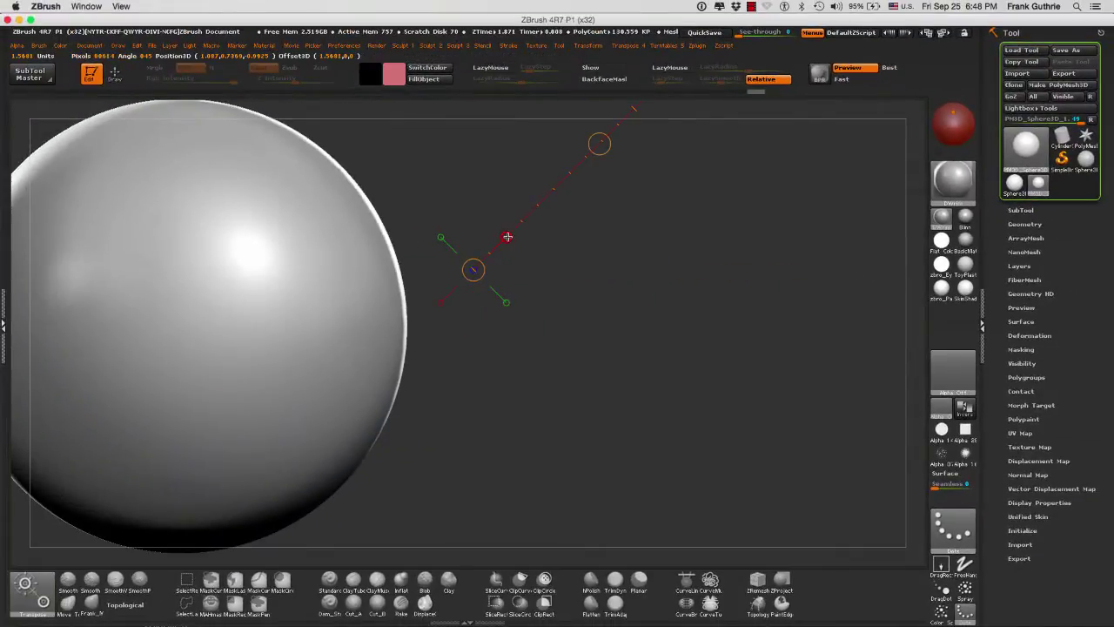
{"action": "left_click", "coordinate": [440, 238]}
{"action": "left_click_drag", "start_coordinate": [441, 304], "coordinate": [506, 303]}
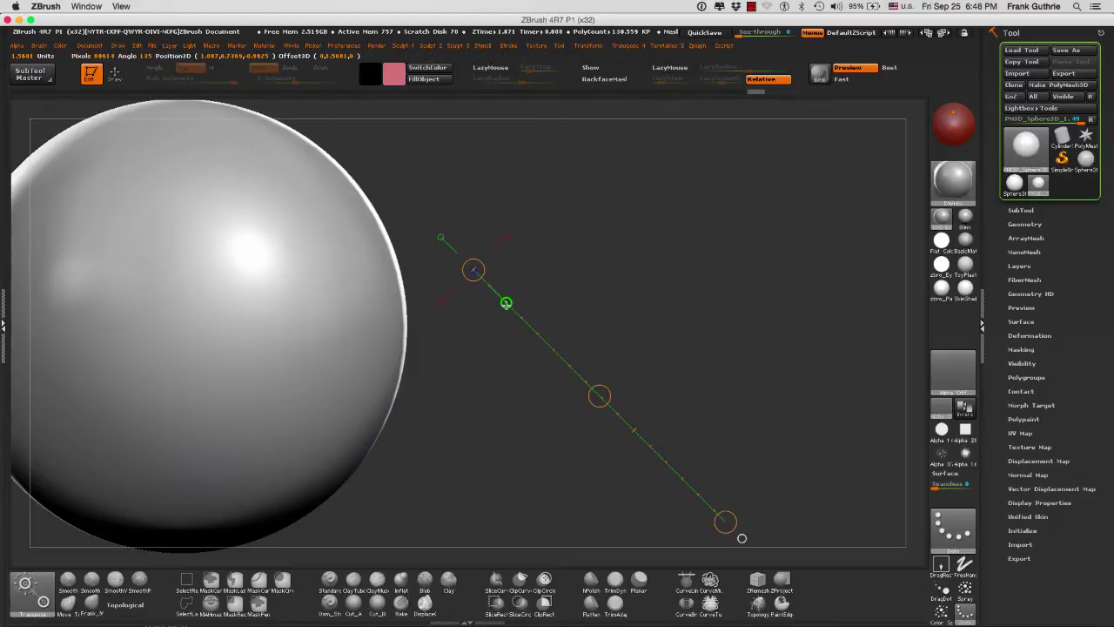
{"action": "left_click", "coordinate": [506, 237]}
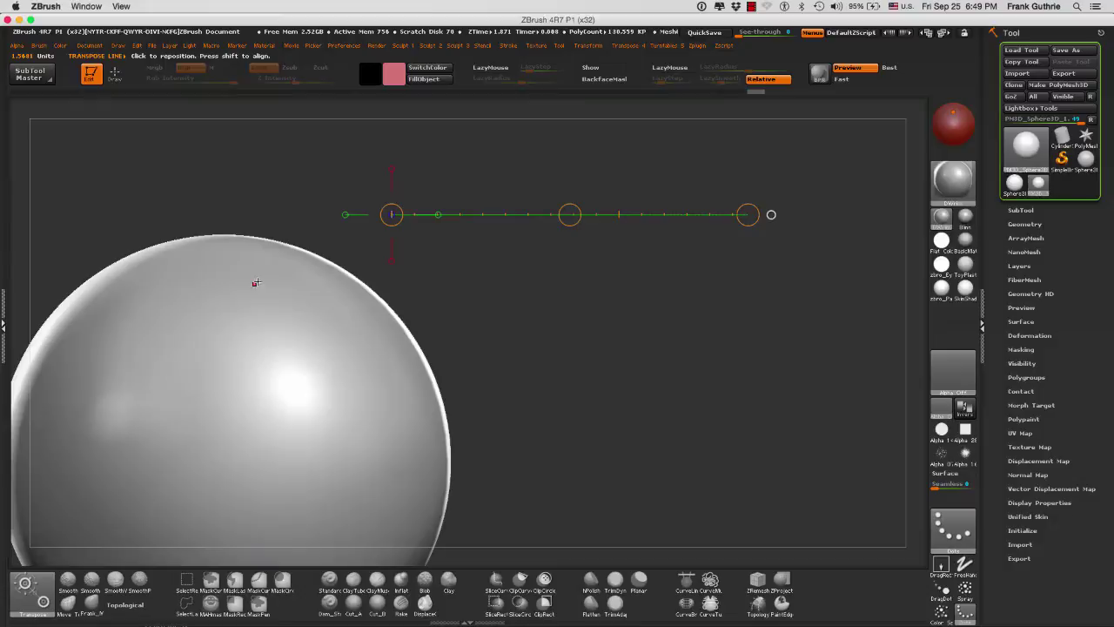
Place a surface-normal action line at several points on the sphere, ending near its upper right edge
{"action": "key", "text": "w"}
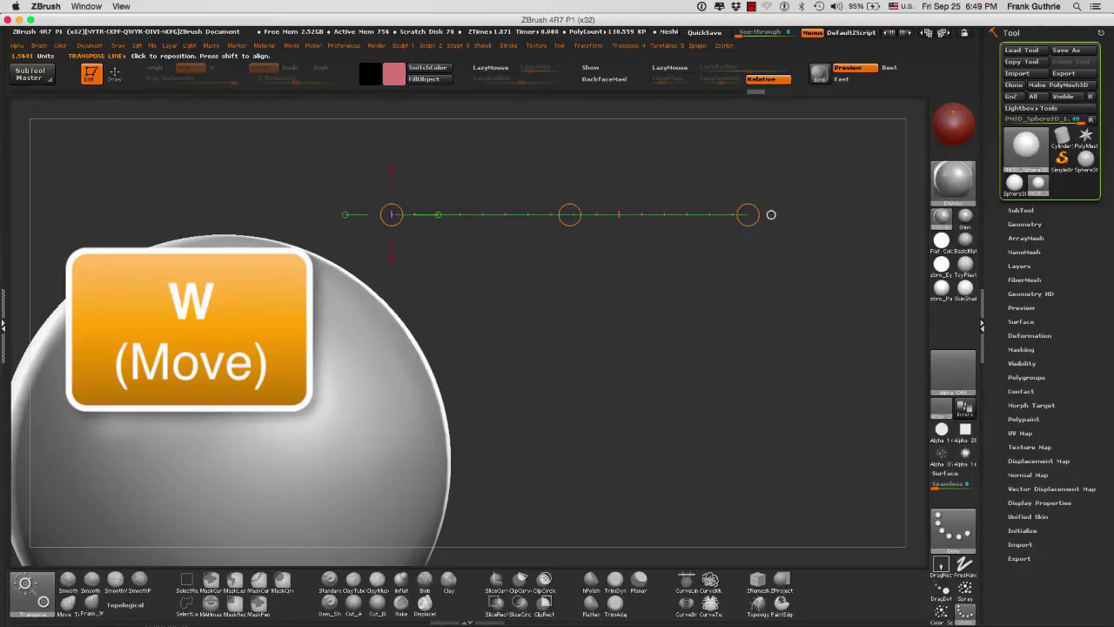
{"action": "key", "text": "e"}
{"action": "key", "text": "r"}
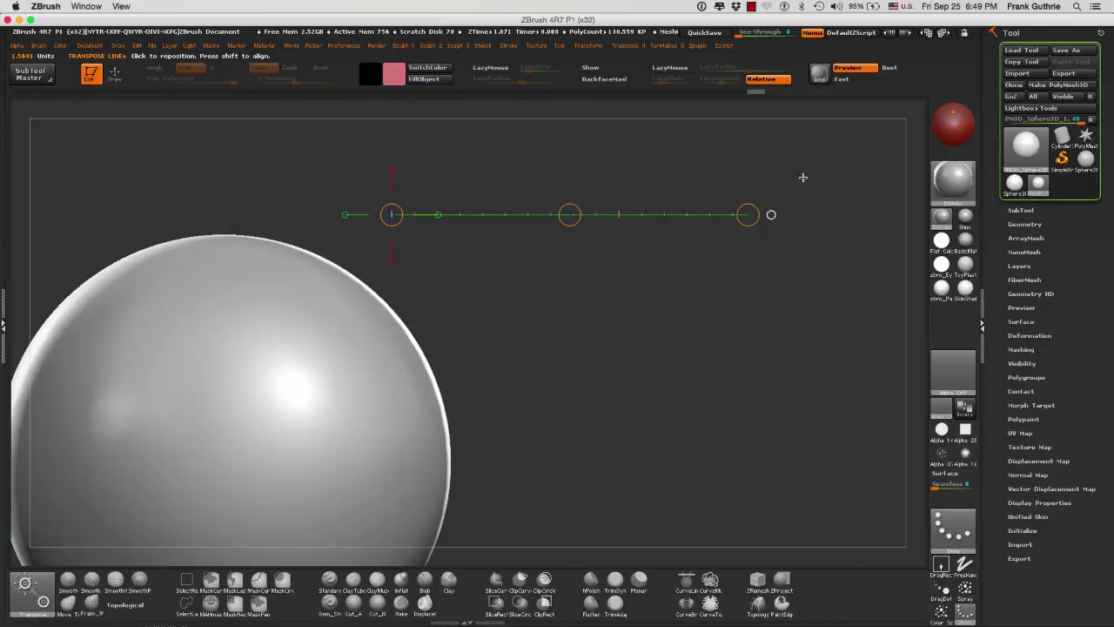
{"action": "left_click", "coordinate": [267, 273]}
{"action": "left_click", "coordinate": [120, 327]}
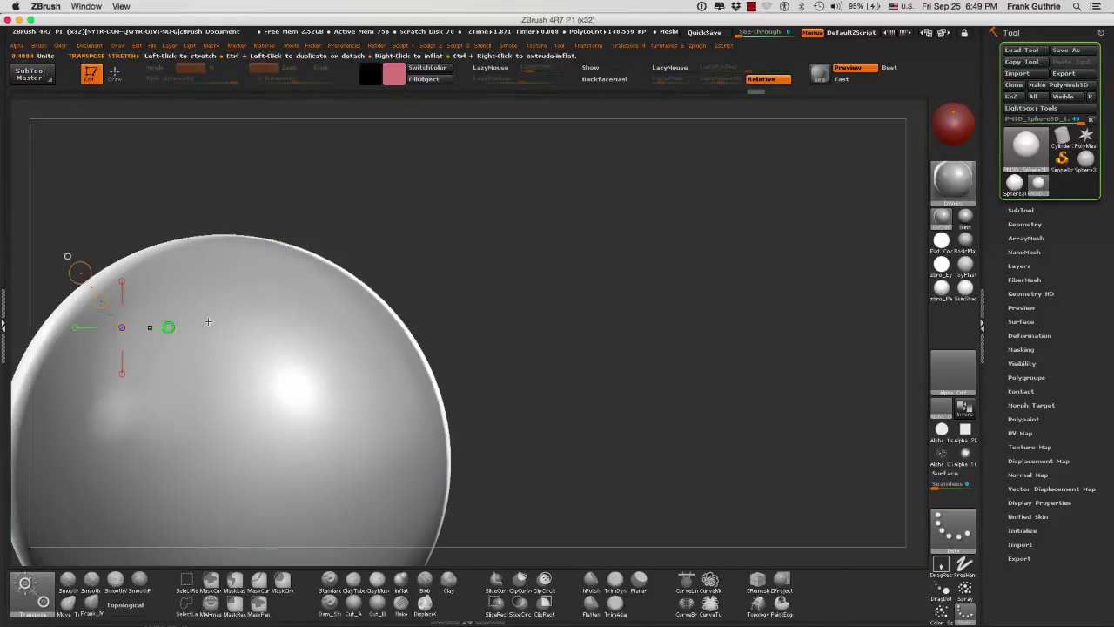
{"action": "left_click", "coordinate": [387, 327]}
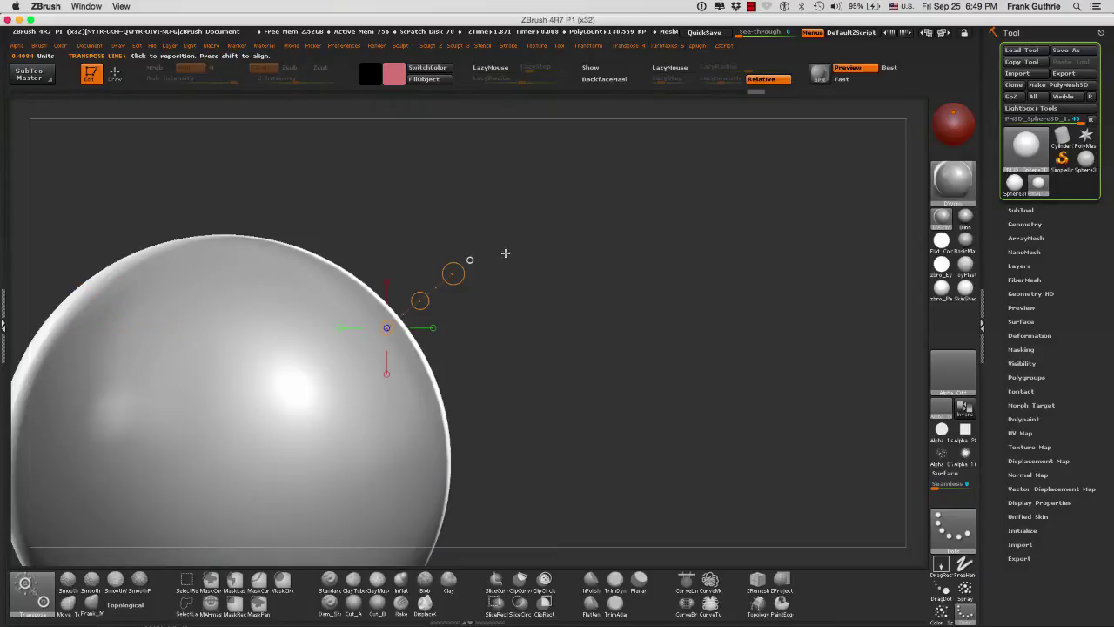
Place the action line on the sphere's upper left surface and check from the side that it stands perpendicular
{"action": "left_click_drag", "start_coordinate": [601, 298], "coordinate": [468, 250]}
{"action": "left_click_drag", "start_coordinate": [532, 236], "coordinate": [651, 283]}
{"action": "left_click", "coordinate": [303, 393]}
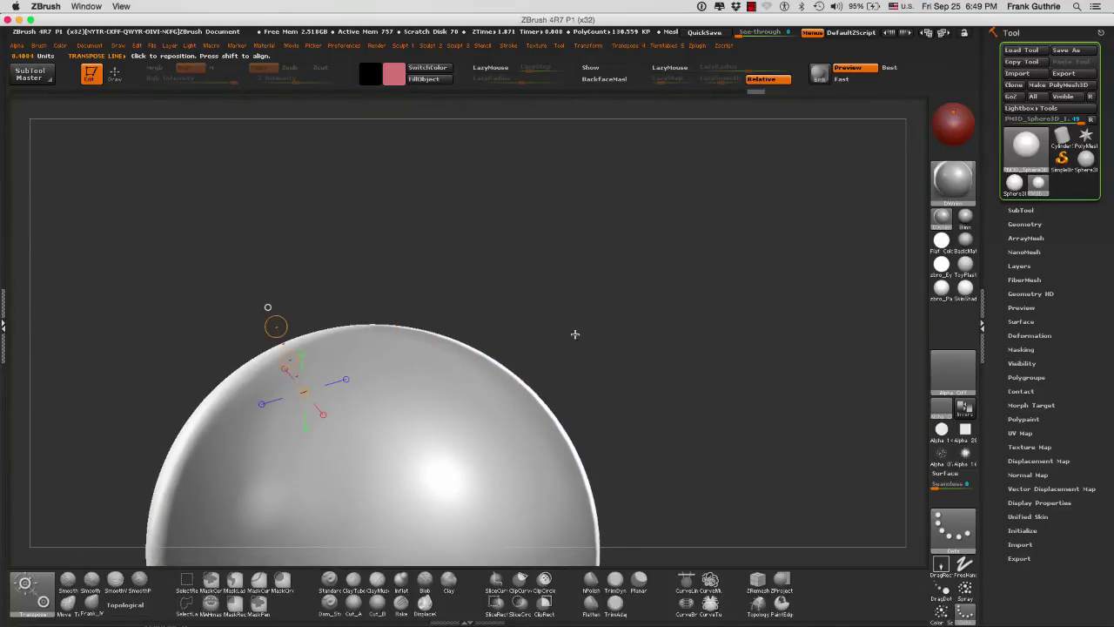
{"action": "left_click_drag", "start_coordinate": [592, 322], "coordinate": [611, 242]}
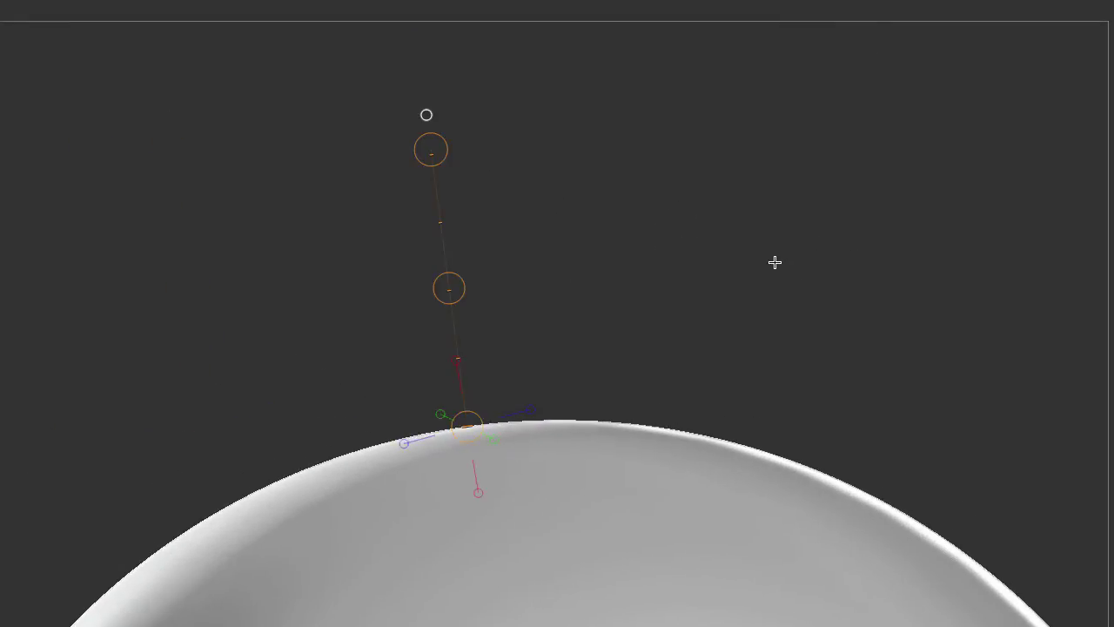
{"action": "left_click_drag", "start_coordinate": [778, 240], "coordinate": [782, 258]}
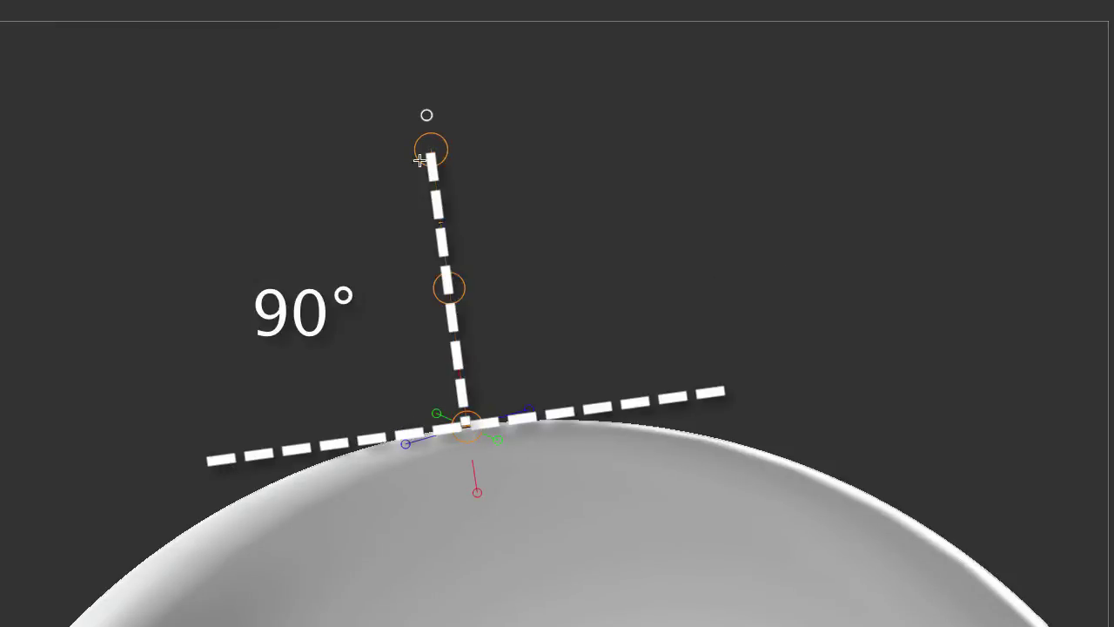
{"action": "mouse_move", "coordinate": [641, 333]}
{"action": "left_mouse_down"}
{"action": "mouse_move", "coordinate": [688, 331]}
{"action": "mouse_move", "coordinate": [764, 302]}
{"action": "left_mouse_up"}
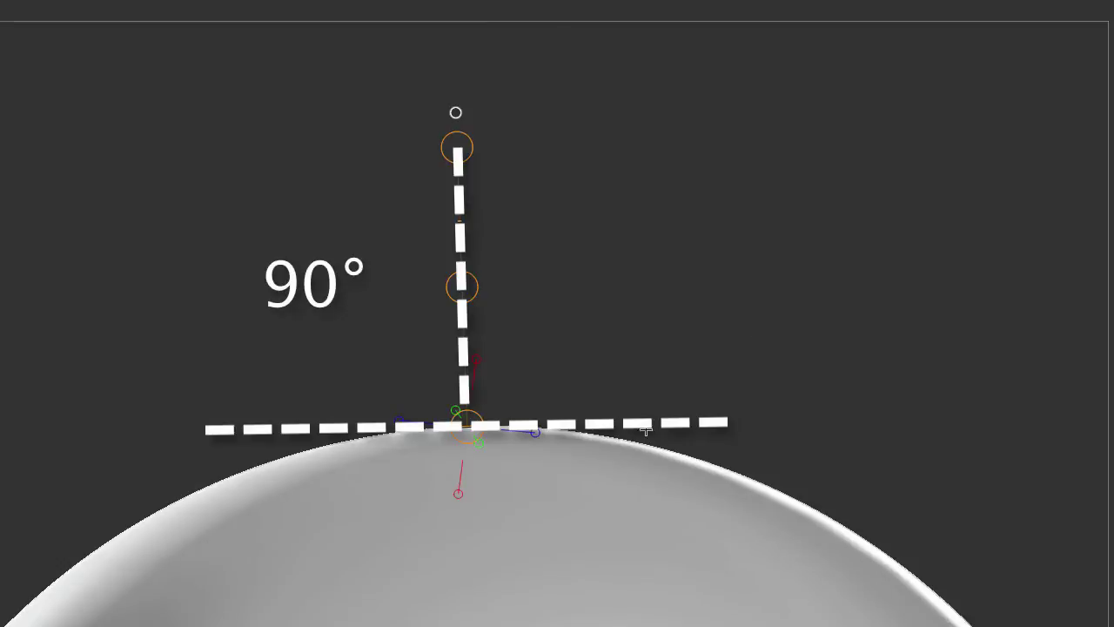
Place a surface-normal action line on the sphere's upper right area in Move mode
{"action": "key", "text": "q"}
{"action": "mouse_move", "coordinate": [756, 331]}
{"action": "left_mouse_down", "text": "alt"}
{"action": "mouse_move", "coordinate": [729, 316]}
{"action": "mouse_move", "coordinate": [493, 301]}
{"action": "left_mouse_up", "text": "alt"}
{"action": "left_click_drag", "start_coordinate": [669, 317], "coordinate": [642, 92], "text": "alt"}
{"action": "key", "text": "w"}
{"action": "left_click_drag", "start_coordinate": [742, 193], "coordinate": [692, 217]}
{"action": "left_click", "coordinate": [540, 289]}
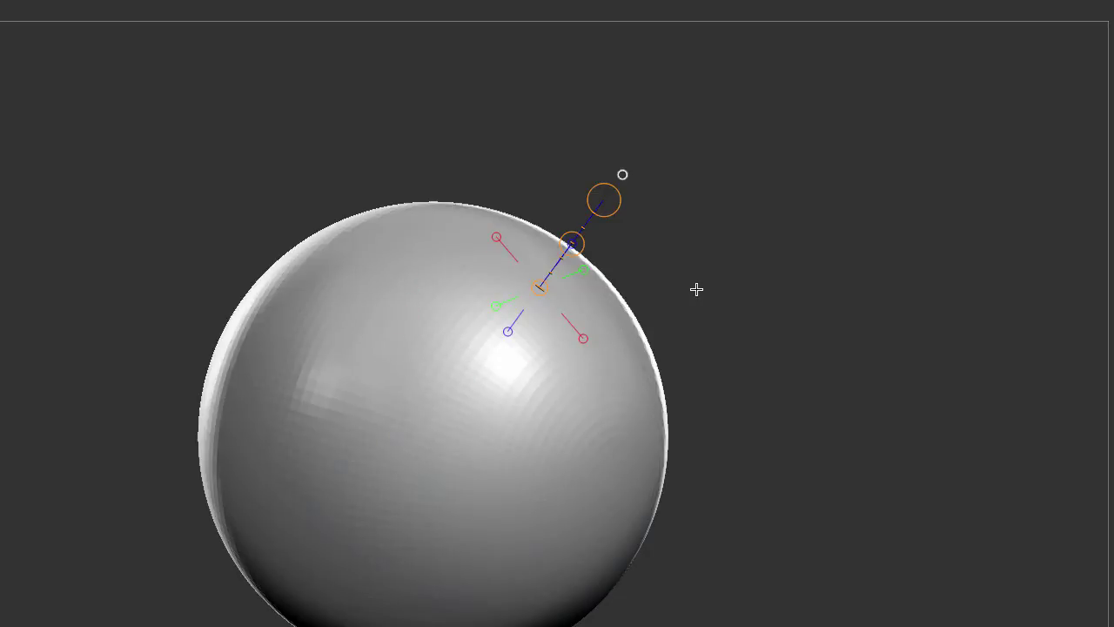
Turn on the PolyFrame display to reveal the sphere's wireframe around the action line
{"action": "key", "text": "shift+f"}
{"action": "key", "text": "q"}
{"action": "left_click_drag", "start_coordinate": [752, 261], "coordinate": [939, 252], "text": "alt"}
{"action": "key", "text": "w"}
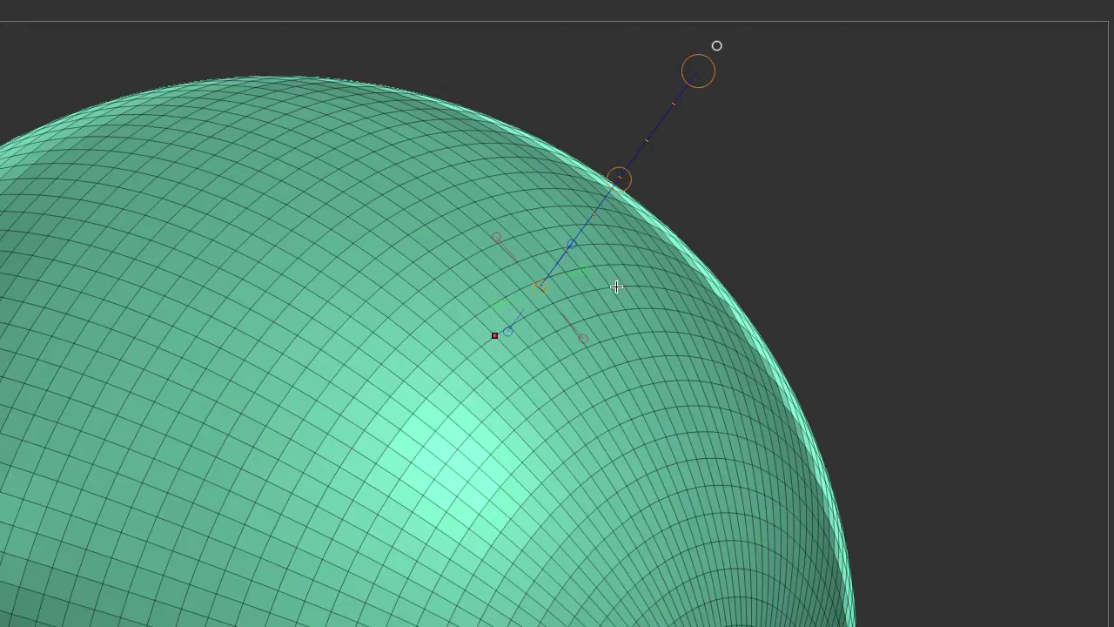
{"action": "left_click_drag", "start_coordinate": [875, 233], "coordinate": [992, 221], "text": "alt"}
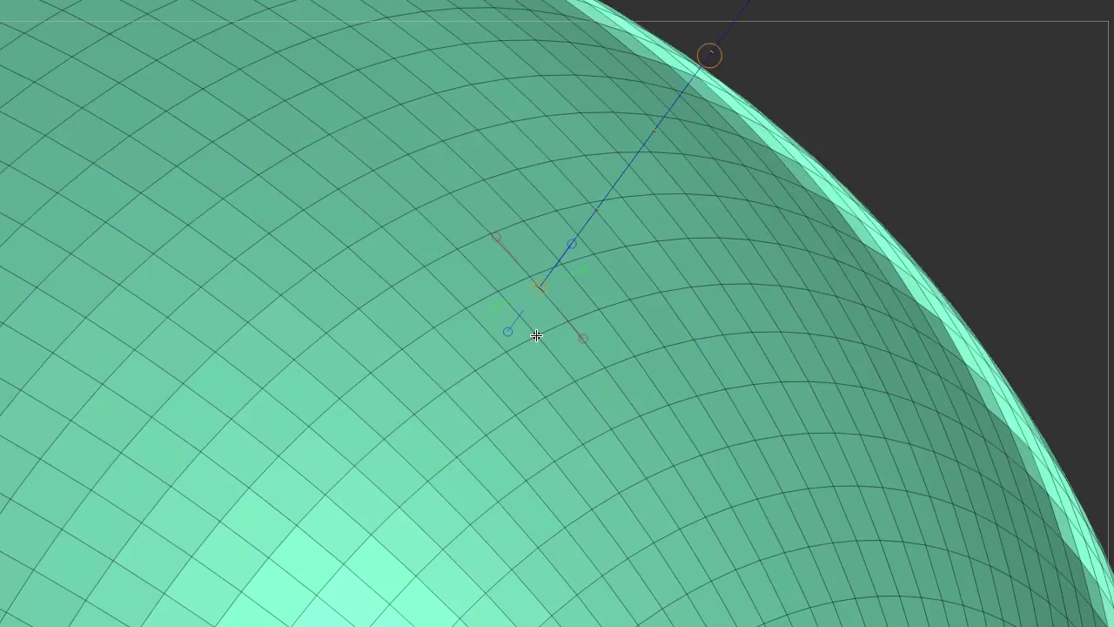
Snap the action line to a nearby wireframe vertex and examine its direction against the surface from the side
{"action": "key", "text": "y"}
{"action": "left_click", "coordinate": [536, 335]}
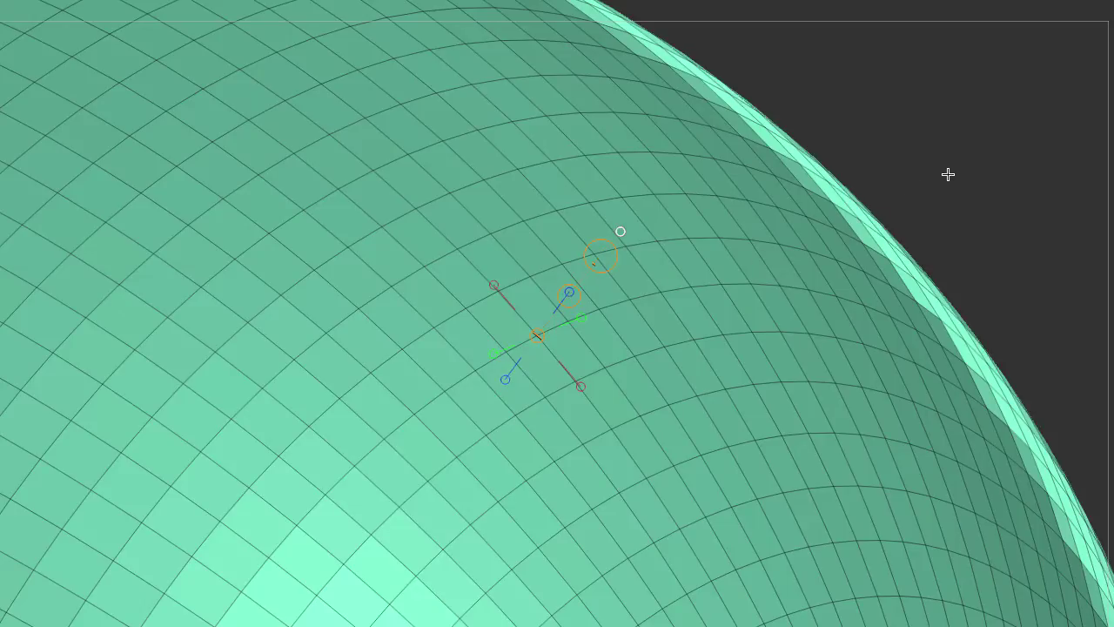
{"action": "left_click_drag", "start_coordinate": [948, 174], "coordinate": [683, 339]}
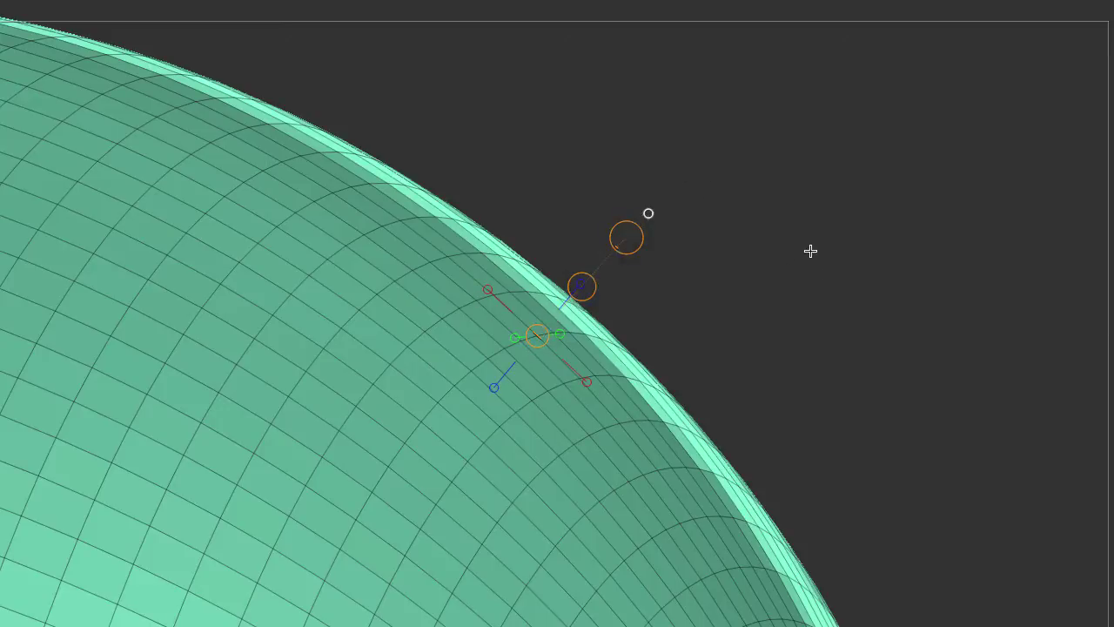
{"action": "left_click_drag", "start_coordinate": [808, 249], "coordinate": [737, 157]}
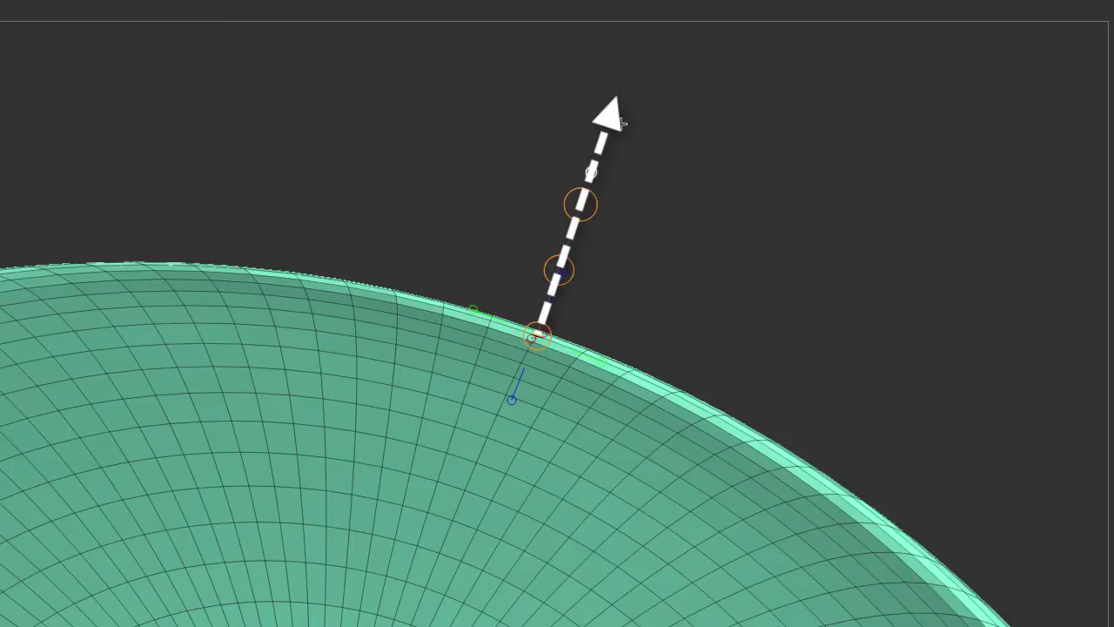
{"action": "left_click_drag", "start_coordinate": [758, 192], "coordinate": [713, 230]}
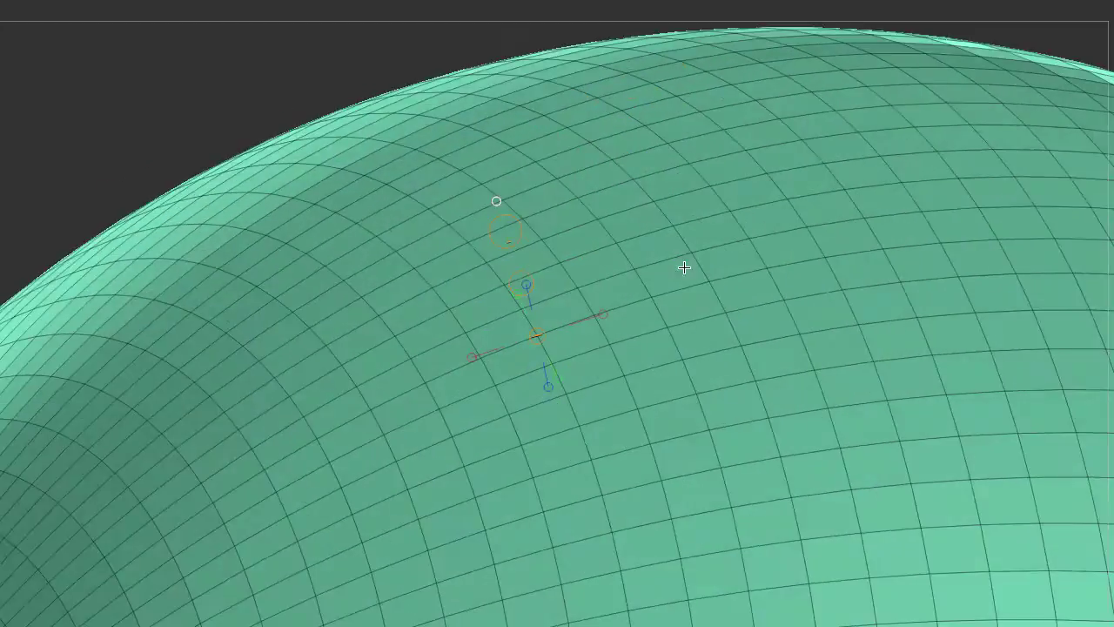
Move the action line to several different wireframe vertices across the sphere, finishing at one on the right
{"action": "right_click_drag", "start_coordinate": [684, 267], "coordinate": [746, 188]}
{"action": "left_click", "coordinate": [763, 183]}
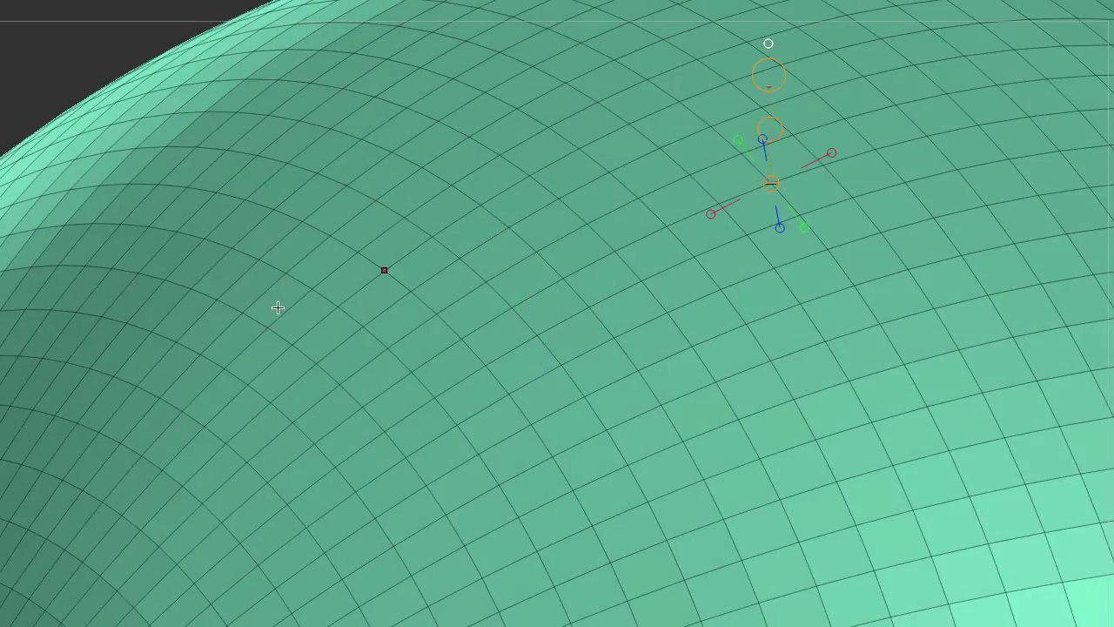
{"action": "left_click", "coordinate": [197, 353]}
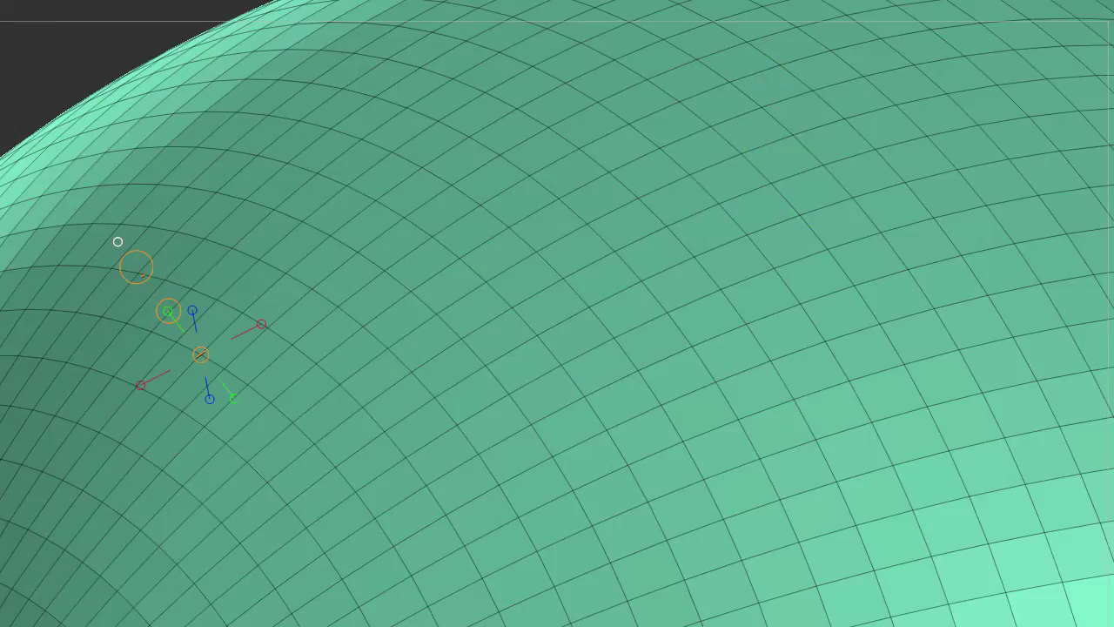
{"action": "left_click_drag", "start_coordinate": [168, 311], "coordinate": [0, 209]}
{"action": "left_click", "coordinate": [315, 225]}
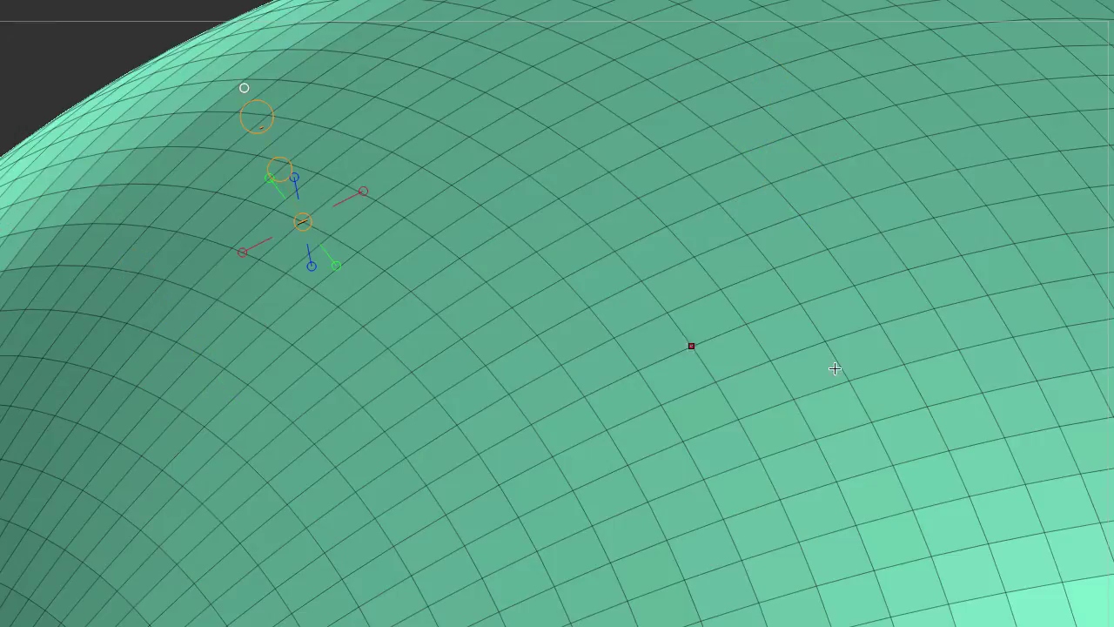
{"action": "left_click", "coordinate": [827, 343]}
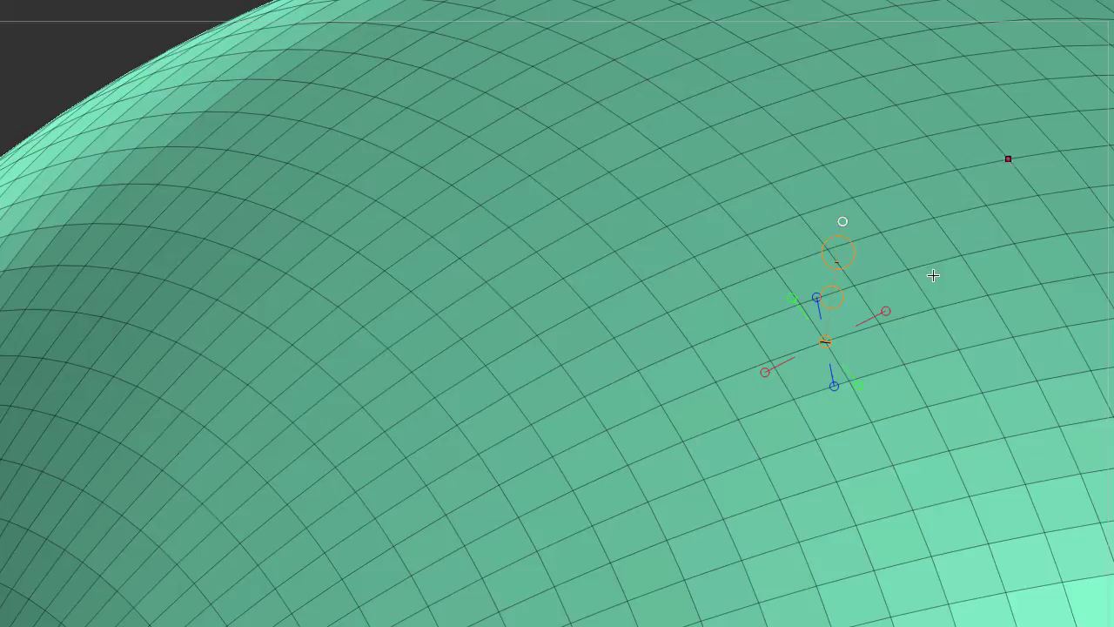
Snap the action line to another wireframe vertex on the sphere and turn off the PolyFrame display
{"action": "left_click", "coordinate": [480, 452]}
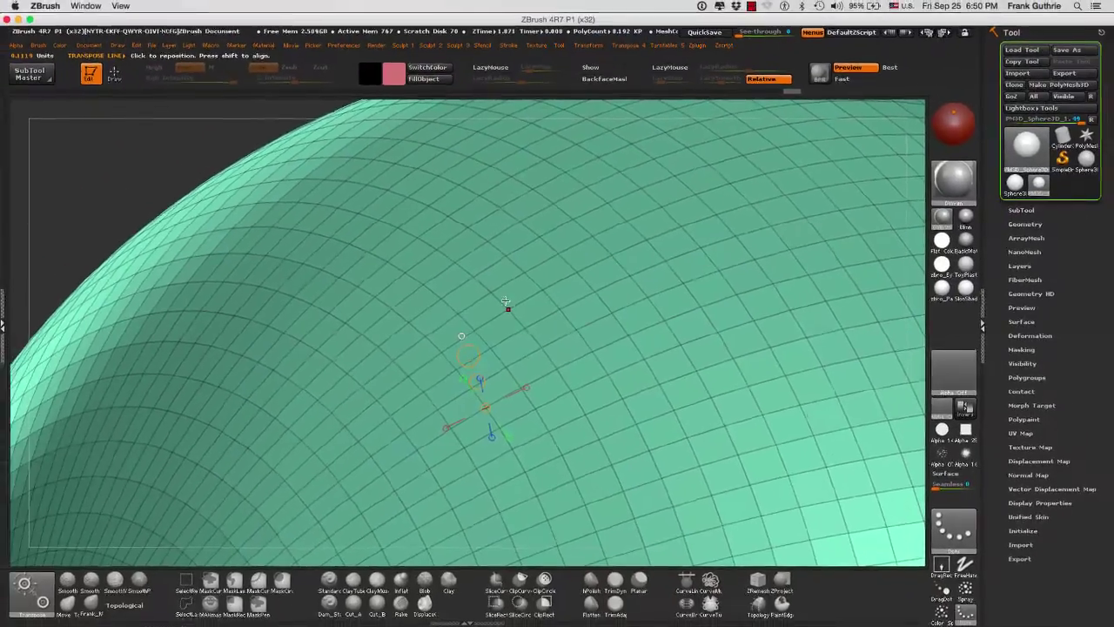
{"action": "key", "text": "f"}
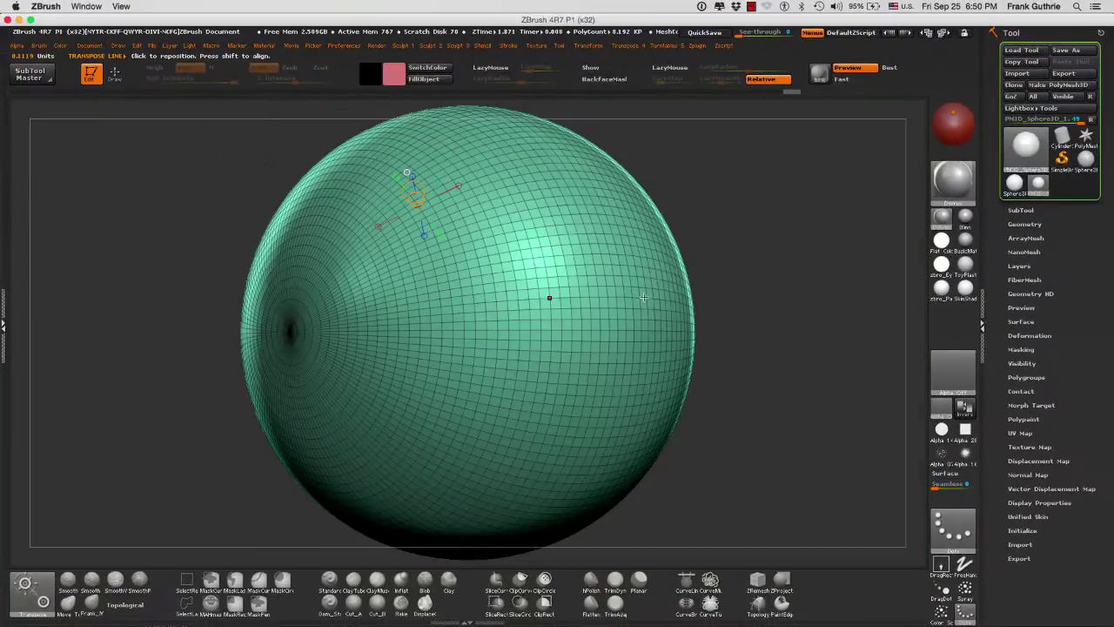
{"action": "left_click_drag", "start_coordinate": [757, 229], "coordinate": [741, 231]}
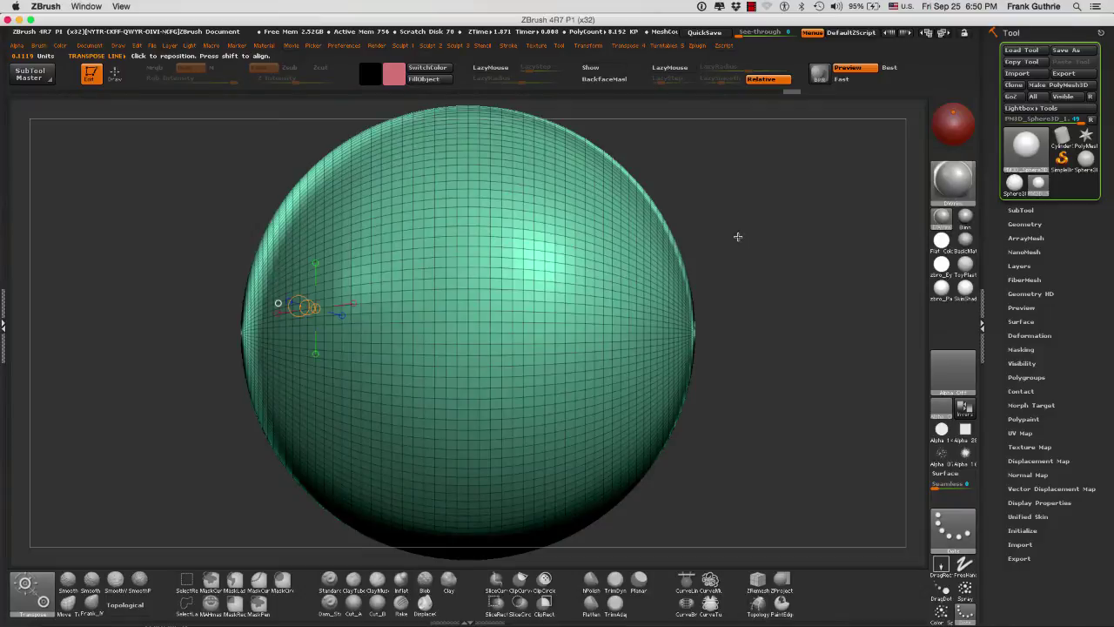
{"action": "key", "text": "shift+f"}
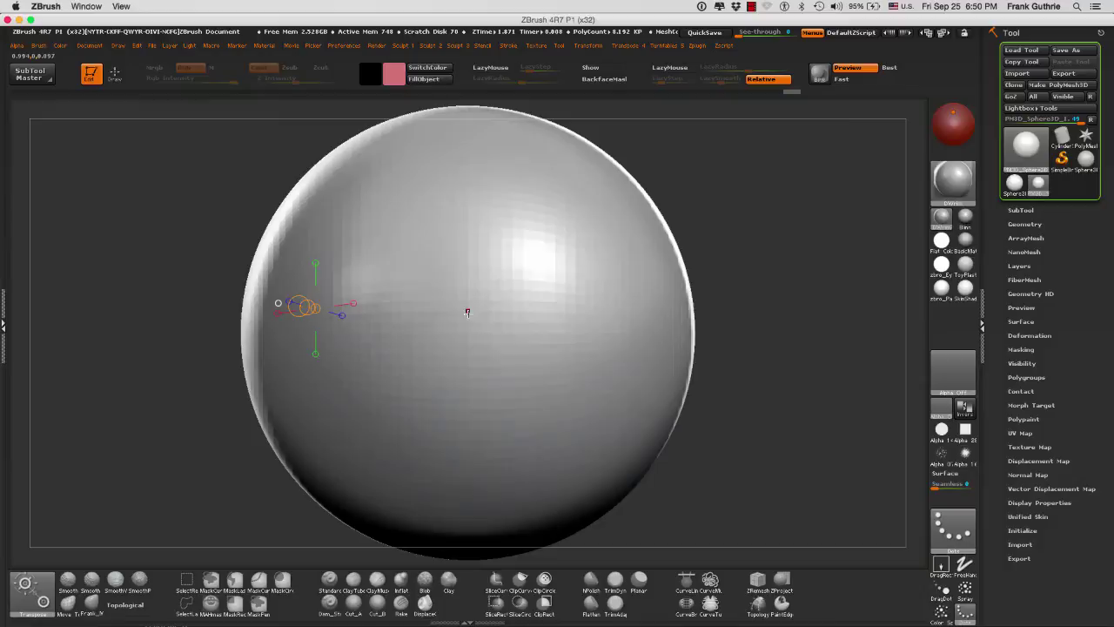
Draw a series of action lines from different points on the sphere outward to the right, constraining them to the horizontal axis
{"action": "left_click_drag", "start_coordinate": [468, 311], "coordinate": [814, 298]}
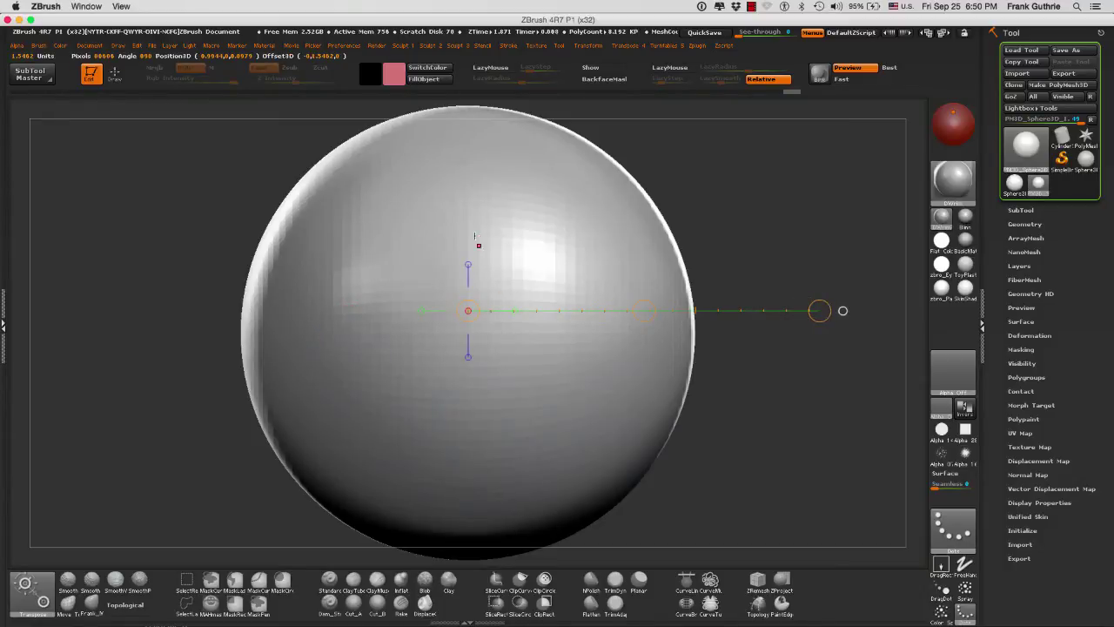
{"action": "left_click_drag", "start_coordinate": [474, 236], "coordinate": [824, 208], "text": "shift"}
{"action": "left_click_drag", "start_coordinate": [469, 410], "coordinate": [789, 409]}
{"action": "mouse_move", "coordinate": [467, 299]}
{"action": "left_mouse_down"}
{"action": "mouse_move", "coordinate": [524, 293]}
{"action": "mouse_move", "coordinate": [539, 252]}
{"action": "left_mouse_up"}
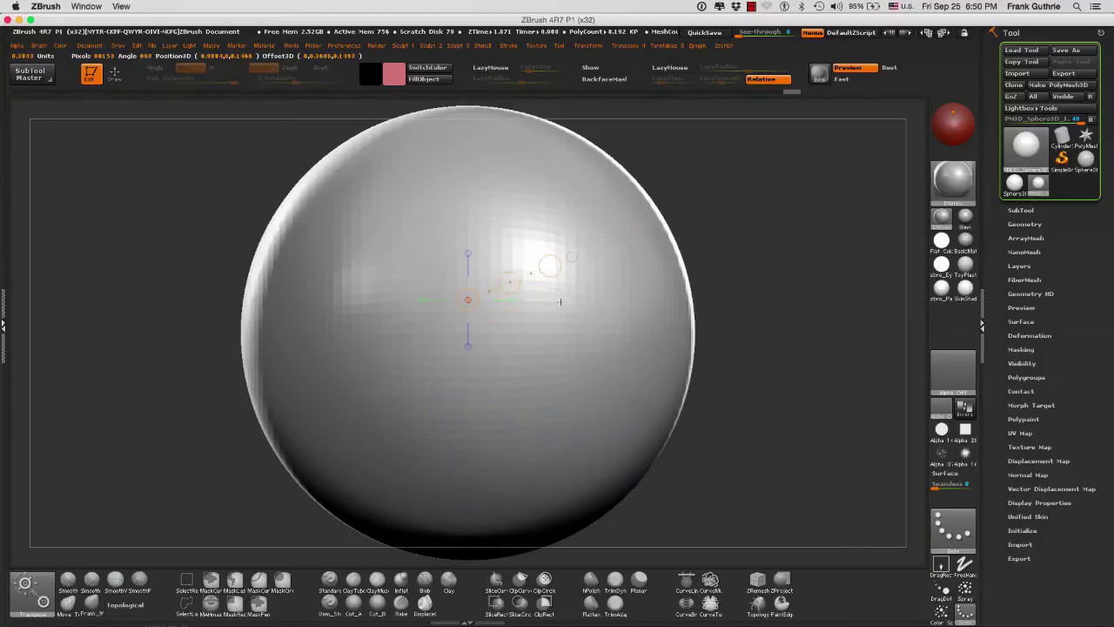
{"action": "left_click_drag", "start_coordinate": [560, 302], "coordinate": [652, 301]}
{"action": "left_click_drag", "start_coordinate": [469, 376], "coordinate": [818, 378]}
{"action": "left_click_drag", "start_coordinate": [456, 235], "coordinate": [800, 243]}
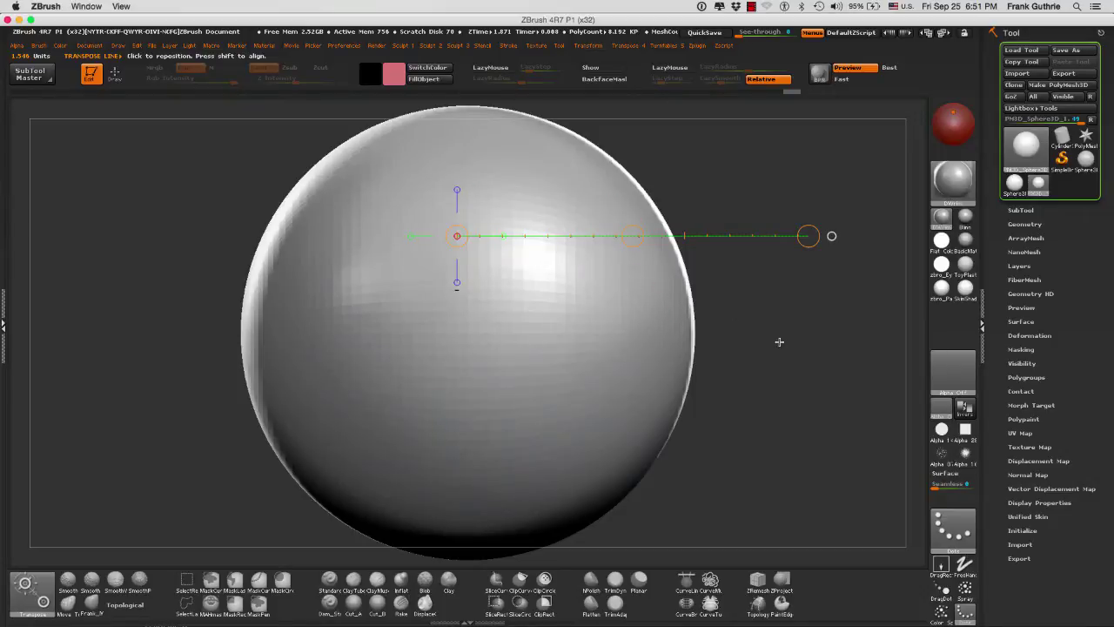
Move the action line off the sphere into empty space and align it to the vertical and horizontal axes in each direction
{"action": "left_click_drag", "start_coordinate": [784, 344], "coordinate": [510, 348], "text": "alt"}
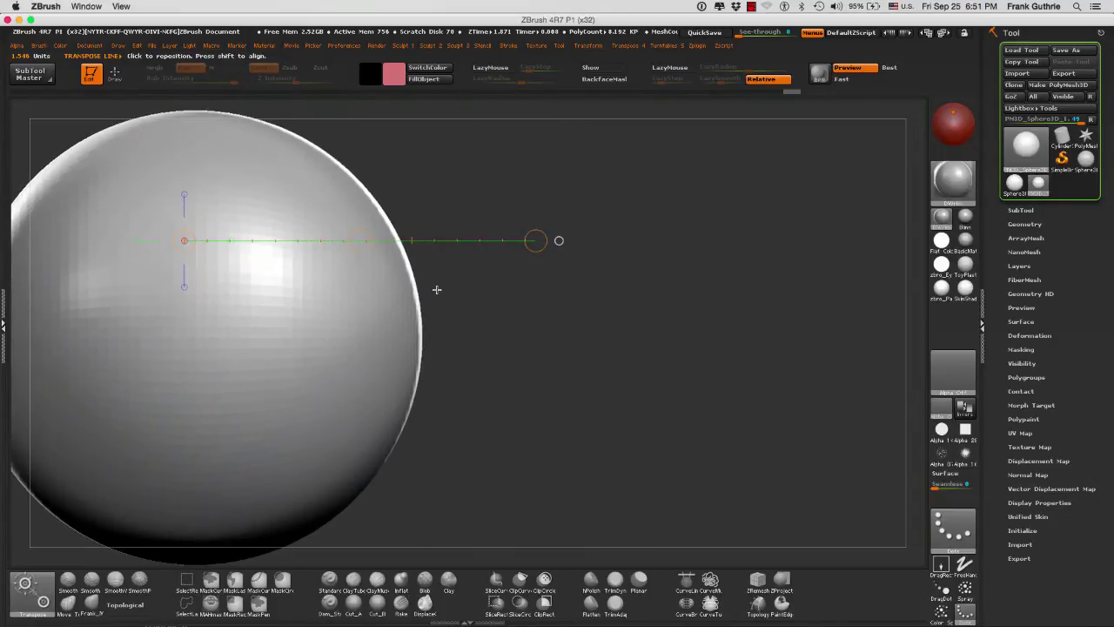
{"action": "left_click_drag", "start_coordinate": [355, 232], "coordinate": [639, 223]}
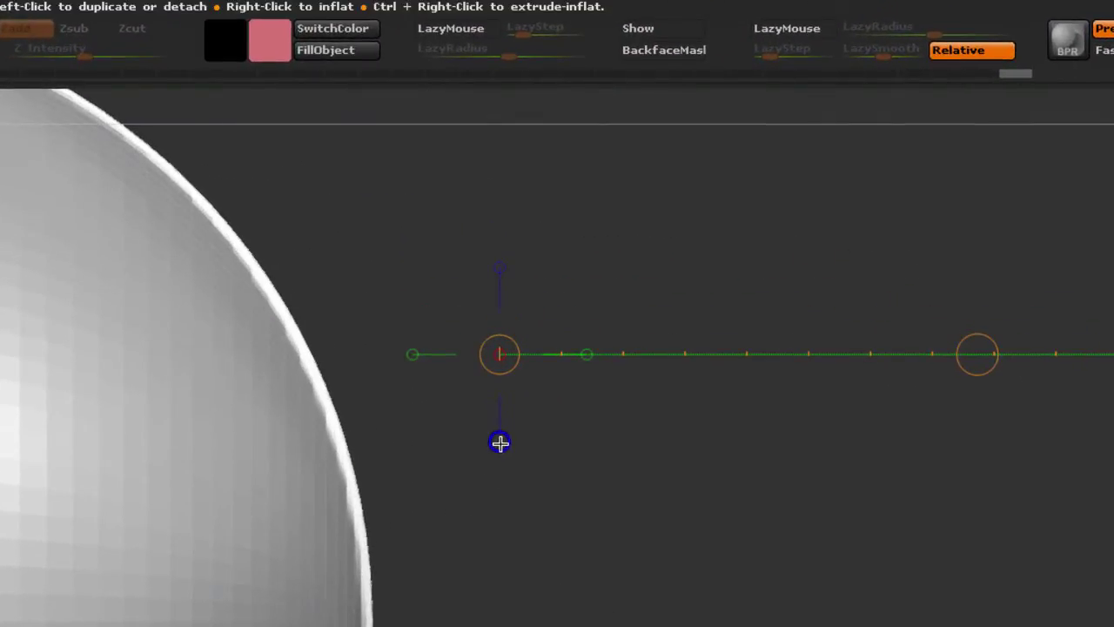
{"action": "left_click", "coordinate": [499, 443]}
{"action": "left_click", "coordinate": [413, 353]}
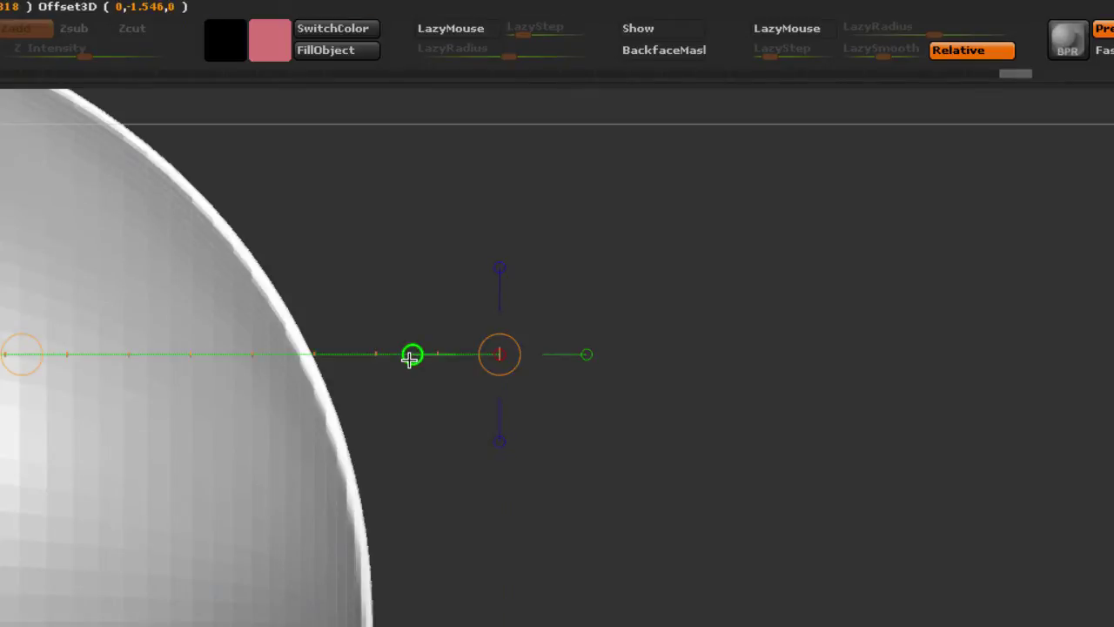
{"action": "left_click", "coordinate": [499, 267]}
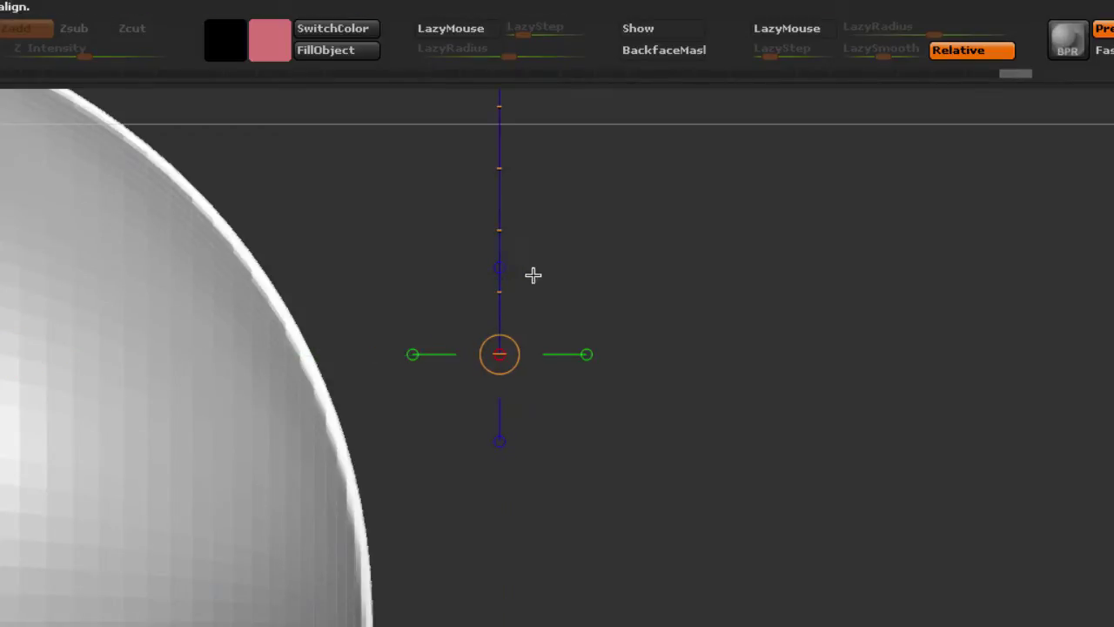
{"action": "left_click", "coordinate": [585, 354]}
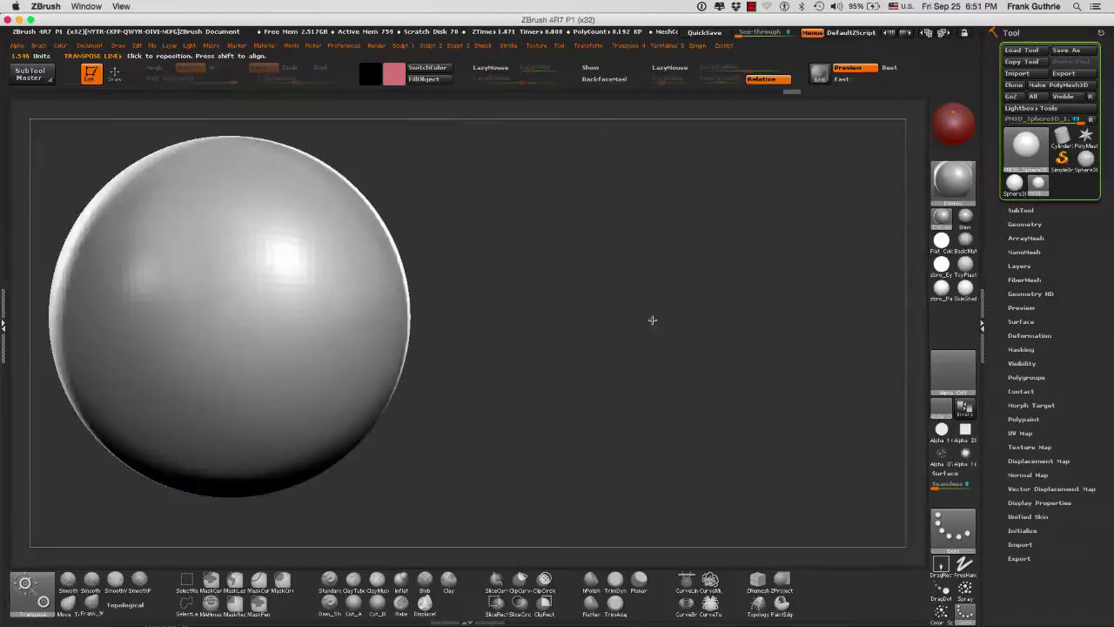
Draw a horizontal action line about 2.12 units long from the sphere's centre and reposition the whole line up and to the right
{"action": "left_click_drag", "start_coordinate": [652, 319], "coordinate": [706, 325], "text": "alt"}
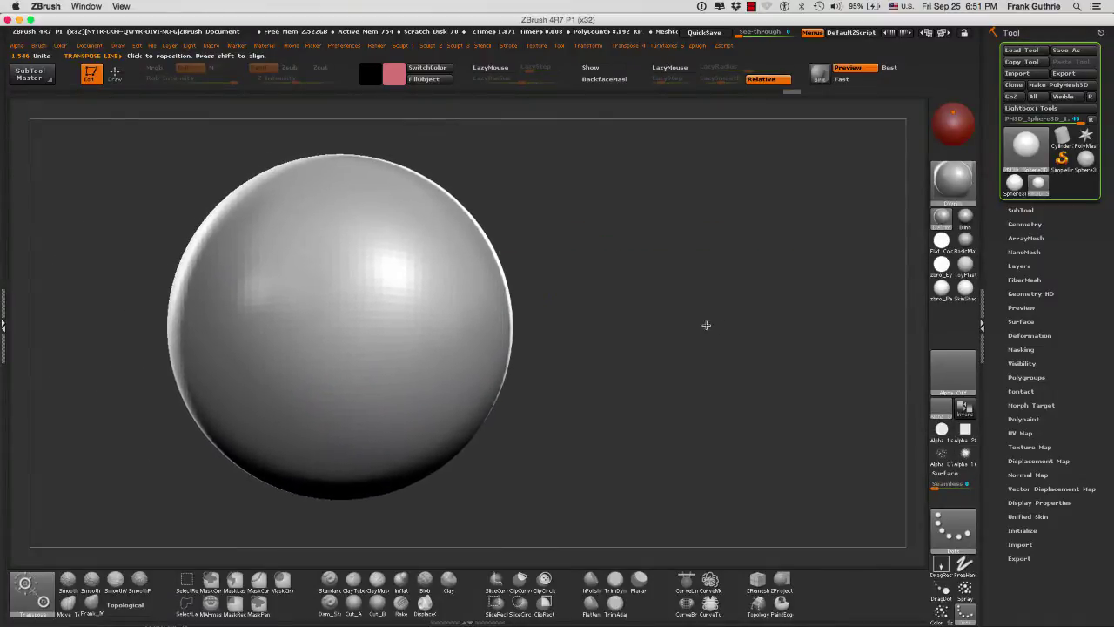
{"action": "left_click_drag", "start_coordinate": [340, 308], "coordinate": [706, 309]}
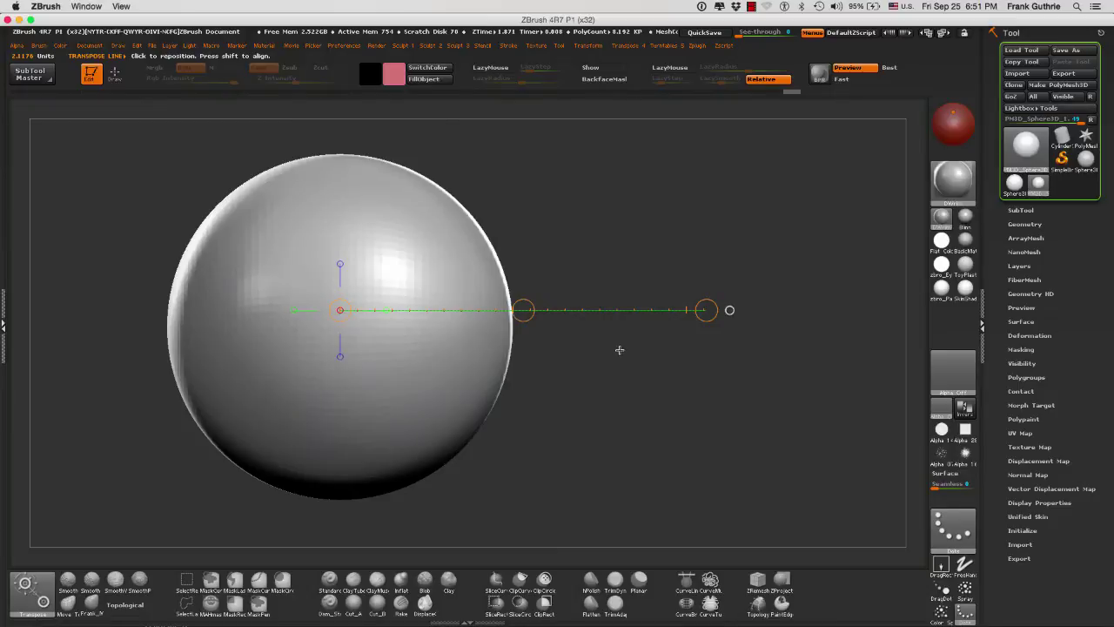
{"action": "left_click_drag", "start_coordinate": [527, 301], "coordinate": [661, 190]}
{"action": "mouse_move", "coordinate": [692, 239]}
{"action": "left_mouse_down"}
{"action": "mouse_move", "coordinate": [664, 267]}
{"action": "mouse_move", "coordinate": [478, 335]}
{"action": "mouse_move", "coordinate": [692, 239]}
{"action": "left_mouse_up"}
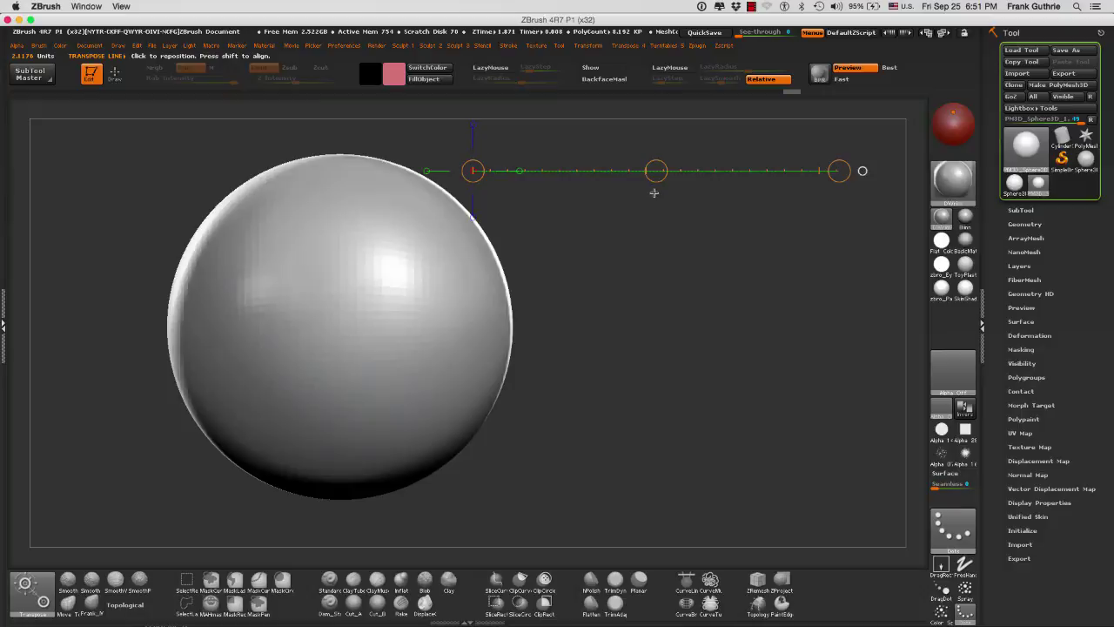
Return the action line to the sphere's centre and slide the sphere right along it in Move mode
{"action": "left_click_drag", "start_coordinate": [656, 180], "coordinate": [523, 322]}
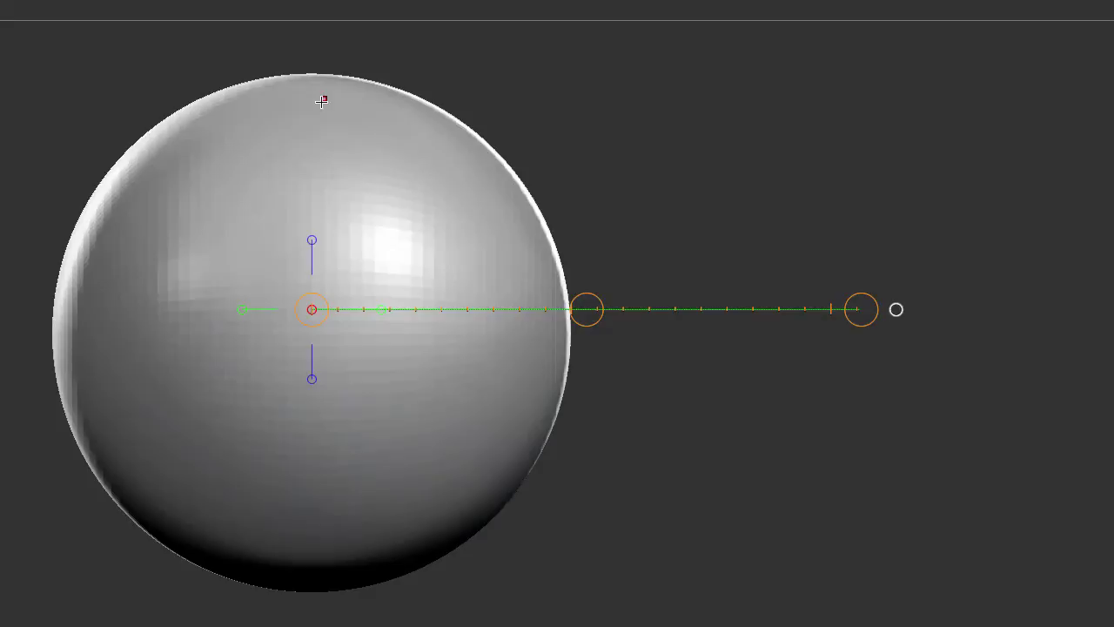
{"action": "key", "text": "w"}
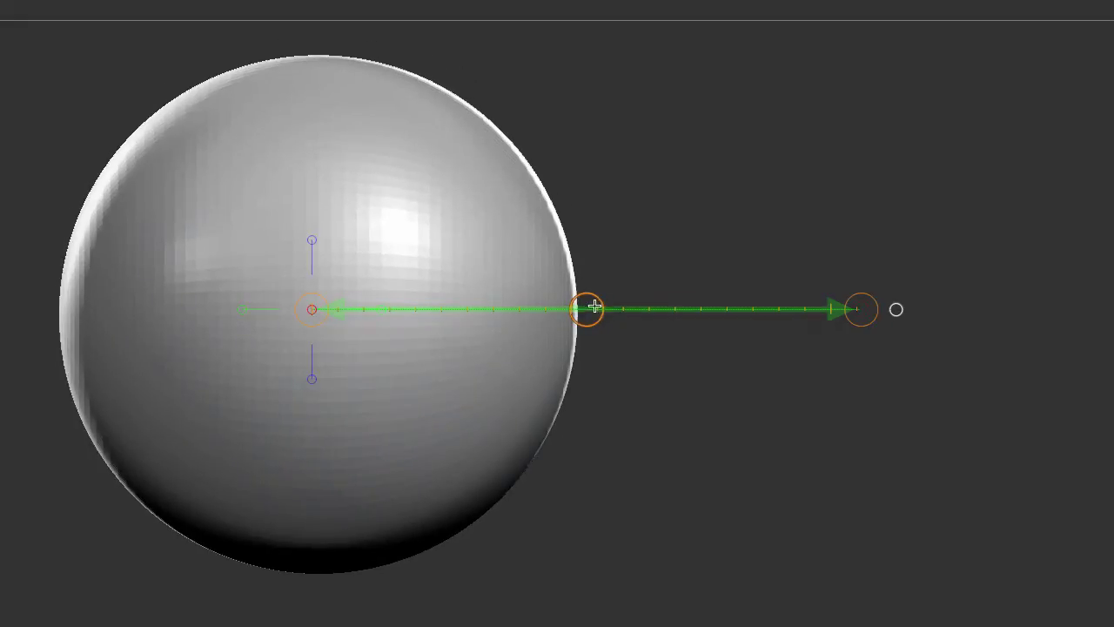
{"action": "mouse_move", "coordinate": [587, 309]}
{"action": "left_mouse_down"}
{"action": "mouse_move", "coordinate": [686, 304]}
{"action": "mouse_move", "coordinate": [706, 336]}
{"action": "mouse_move", "coordinate": [694, 356]}
{"action": "mouse_move", "coordinate": [671, 179]}
{"action": "mouse_move", "coordinate": [641, 377]}
{"action": "mouse_move", "coordinate": [639, 329]}
{"action": "left_mouse_up"}
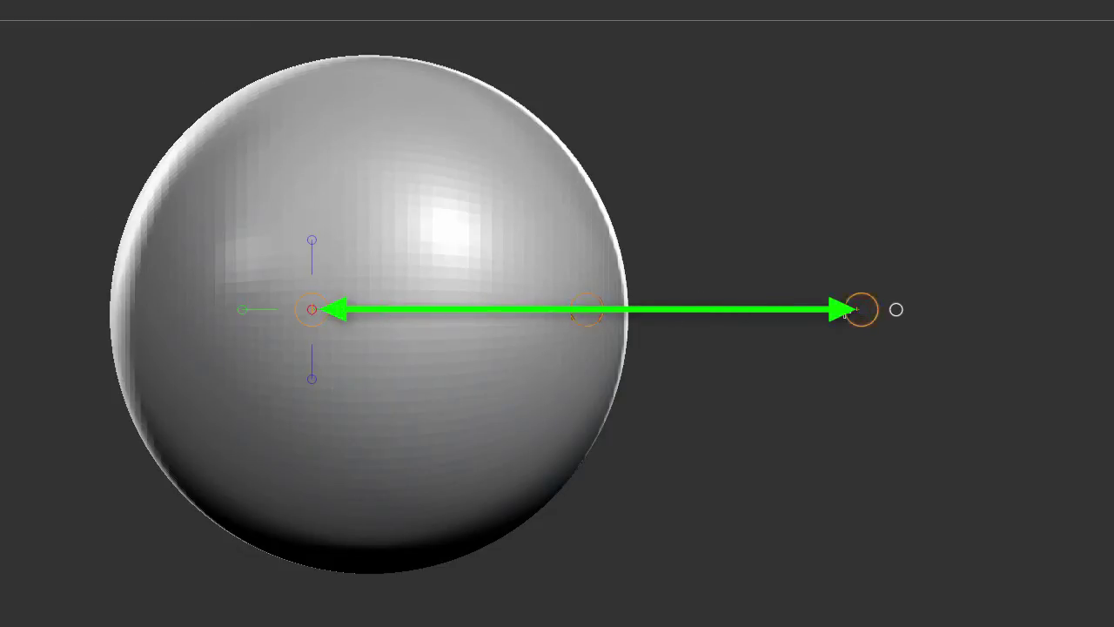
Move the sphere along an action line aligned vertically through its centre, then along a diagonal line drawn toward the lower left
{"action": "left_click", "coordinate": [312, 379]}
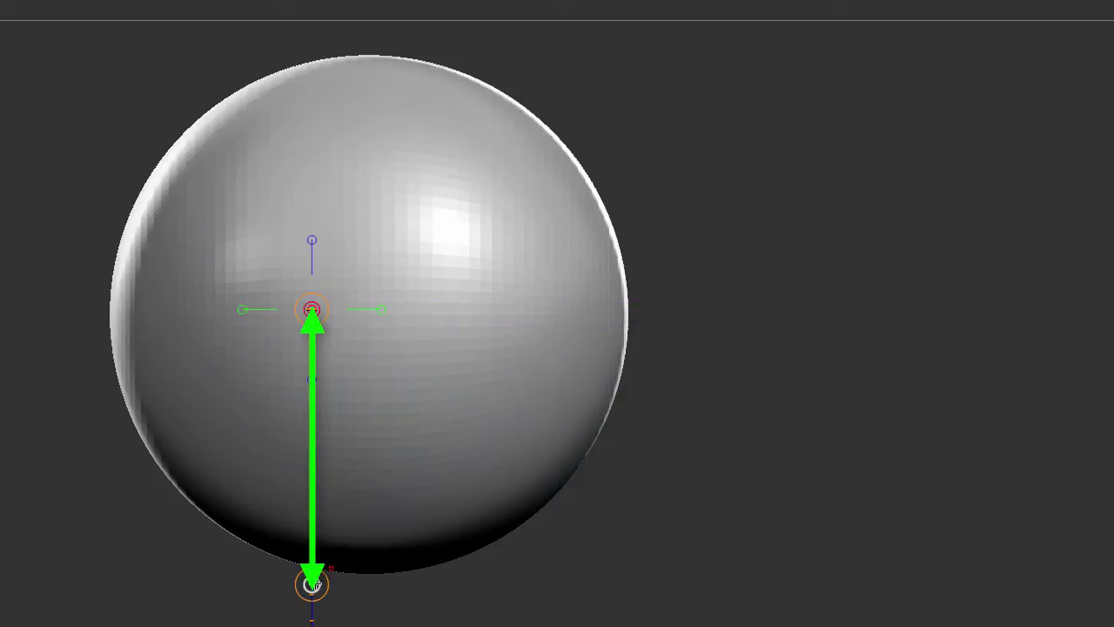
{"action": "left_click_drag", "start_coordinate": [634, 525], "coordinate": [837, 489], "text": "alt"}
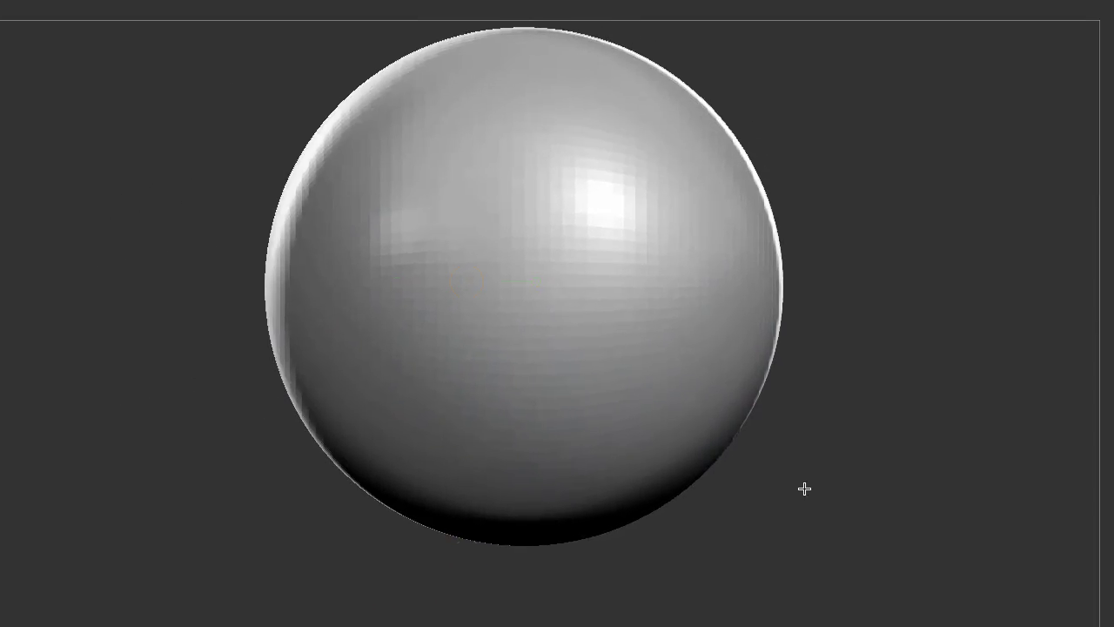
{"action": "left_click_drag", "start_coordinate": [476, 551], "coordinate": [521, 559]}
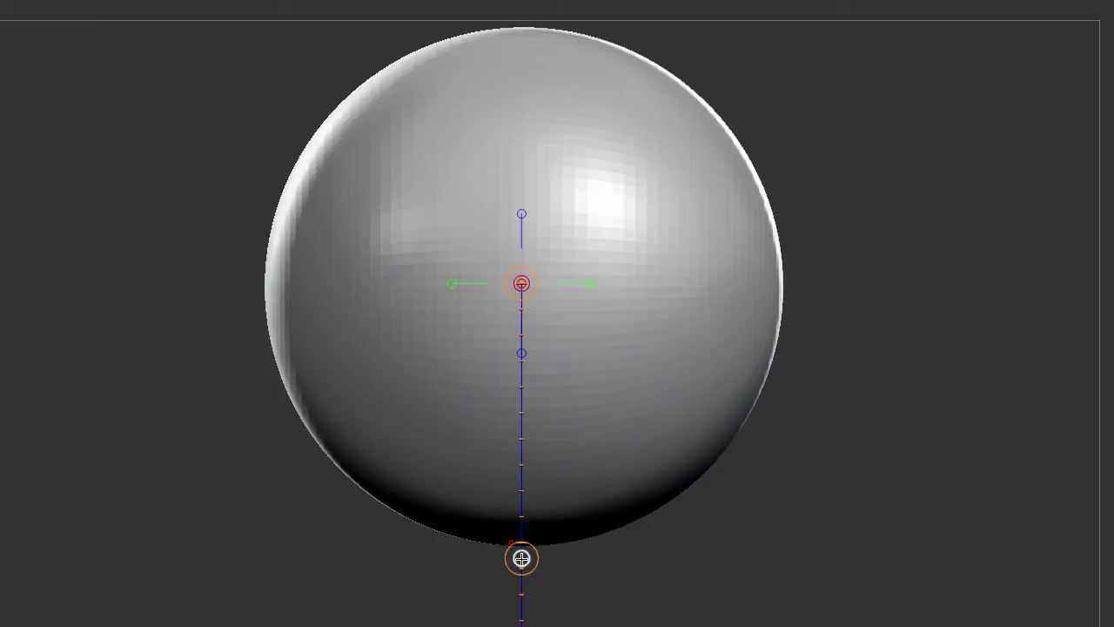
{"action": "mouse_move", "coordinate": [521, 559]}
{"action": "left_mouse_down"}
{"action": "mouse_move", "coordinate": [519, 435]}
{"action": "mouse_move", "coordinate": [508, 524]}
{"action": "mouse_move", "coordinate": [476, 468]}
{"action": "mouse_move", "coordinate": [517, 523]}
{"action": "mouse_move", "coordinate": [580, 528]}
{"action": "mouse_move", "coordinate": [462, 522]}
{"action": "mouse_move", "coordinate": [550, 540]}
{"action": "mouse_move", "coordinate": [453, 552]}
{"action": "mouse_move", "coordinate": [527, 545]}
{"action": "mouse_move", "coordinate": [514, 397]}
{"action": "mouse_move", "coordinate": [522, 557]}
{"action": "left_mouse_up"}
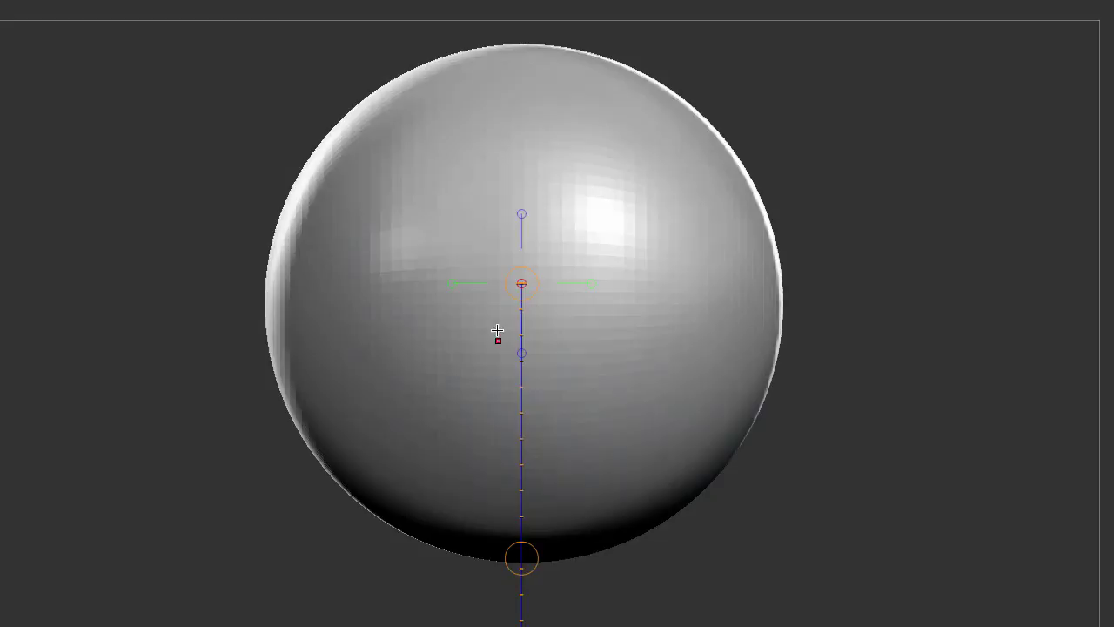
{"action": "left_click_drag", "start_coordinate": [490, 324], "coordinate": [125, 614]}
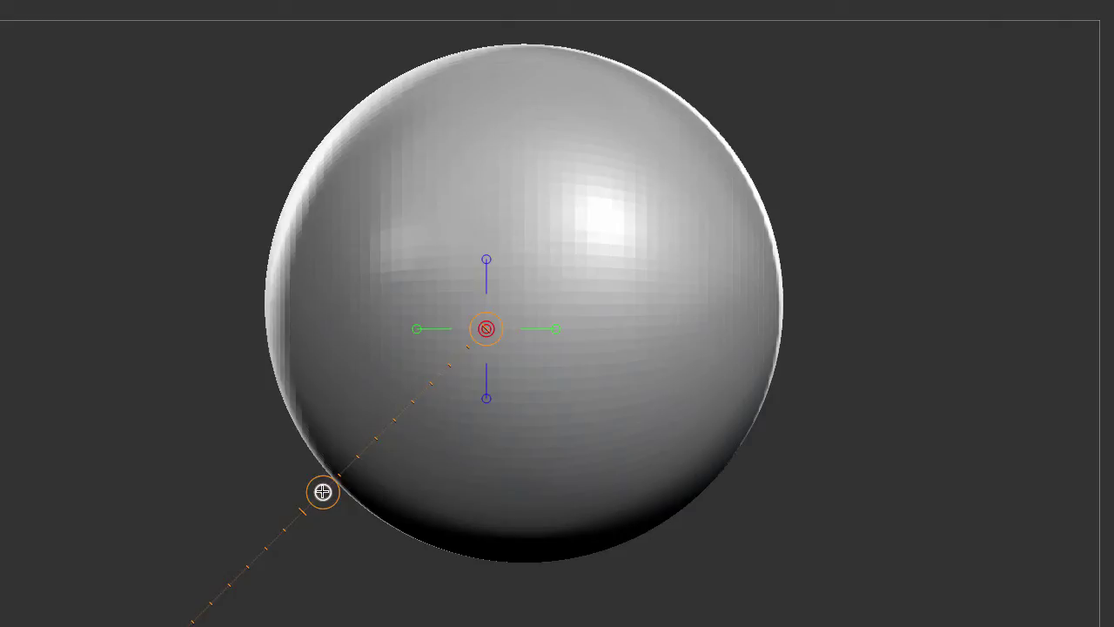
{"action": "mouse_move", "coordinate": [322, 492]}
{"action": "left_mouse_down"}
{"action": "mouse_move", "coordinate": [356, 466]}
{"action": "mouse_move", "coordinate": [336, 391]}
{"action": "mouse_move", "coordinate": [304, 413]}
{"action": "mouse_move", "coordinate": [410, 529]}
{"action": "mouse_move", "coordinate": [361, 480]}
{"action": "mouse_move", "coordinate": [344, 492]}
{"action": "left_mouse_up"}
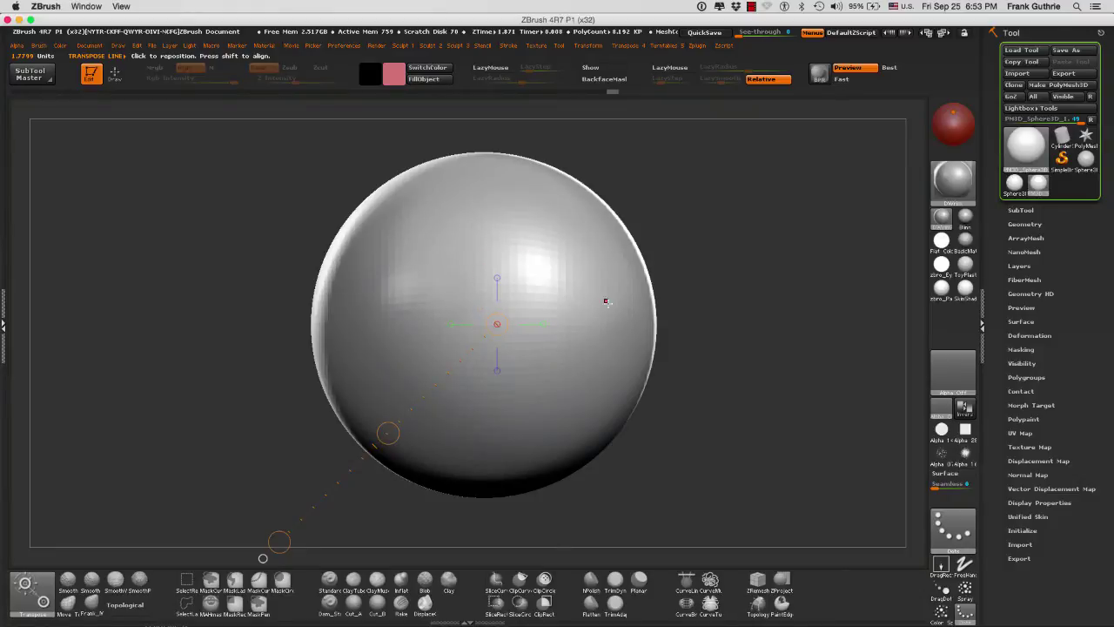
In Scale mode, shrink the sphere uniformly with a horizontal action line from its centre, then shorten the line to about 1.28 units
{"action": "key", "text": "e"}
{"action": "left_click_drag", "start_coordinate": [484, 333], "coordinate": [796, 333]}
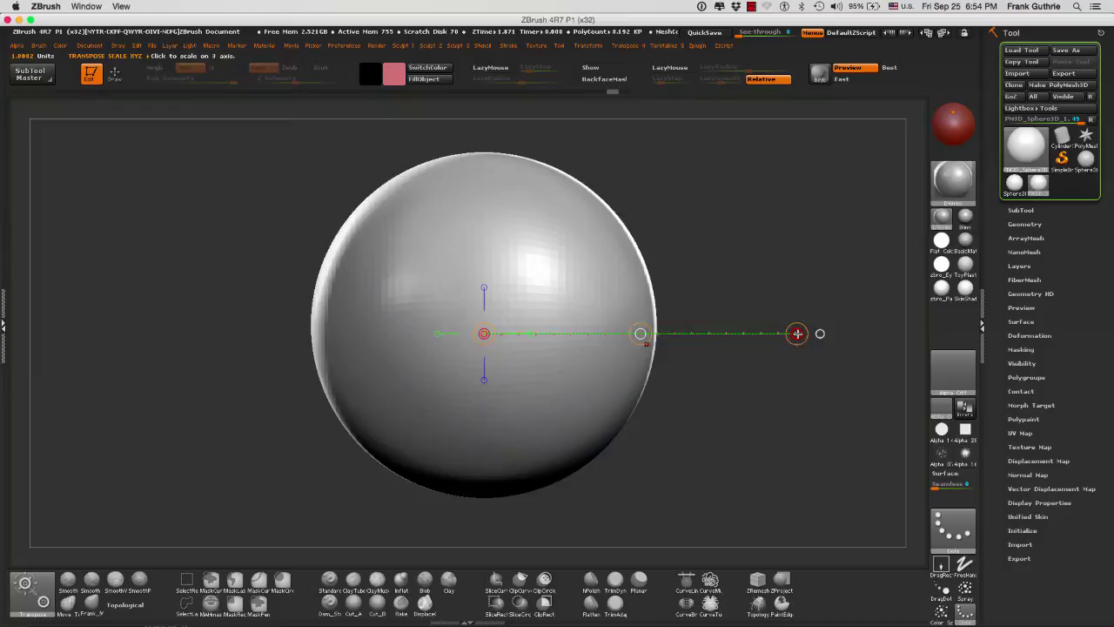
{"action": "left_click_drag", "start_coordinate": [798, 334], "coordinate": [650, 329]}
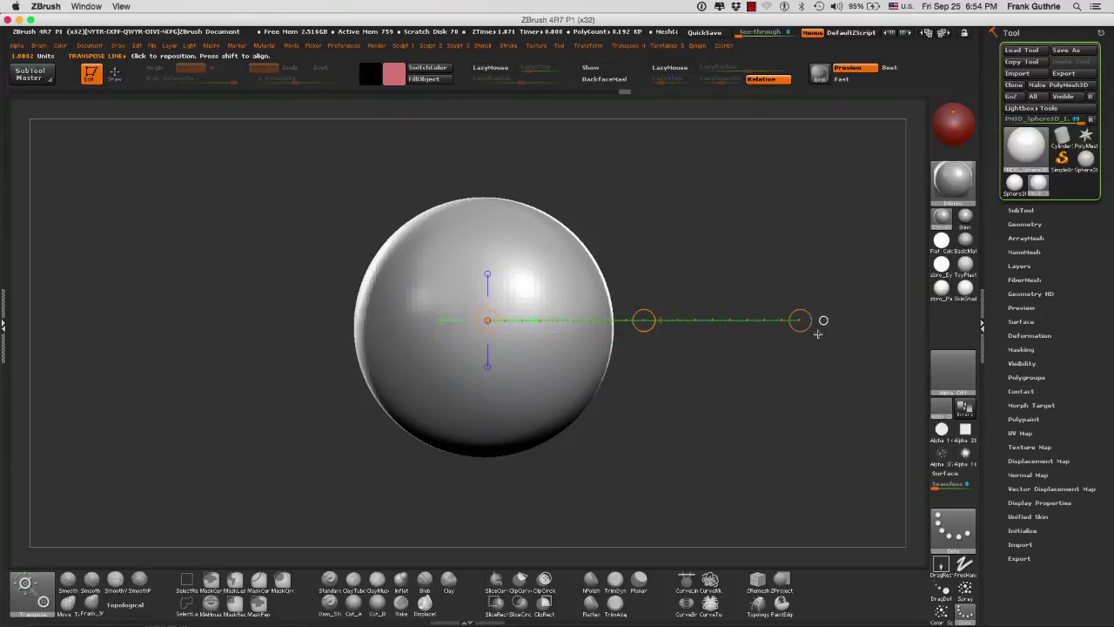
{"action": "left_click_drag", "start_coordinate": [804, 326], "coordinate": [711, 336]}
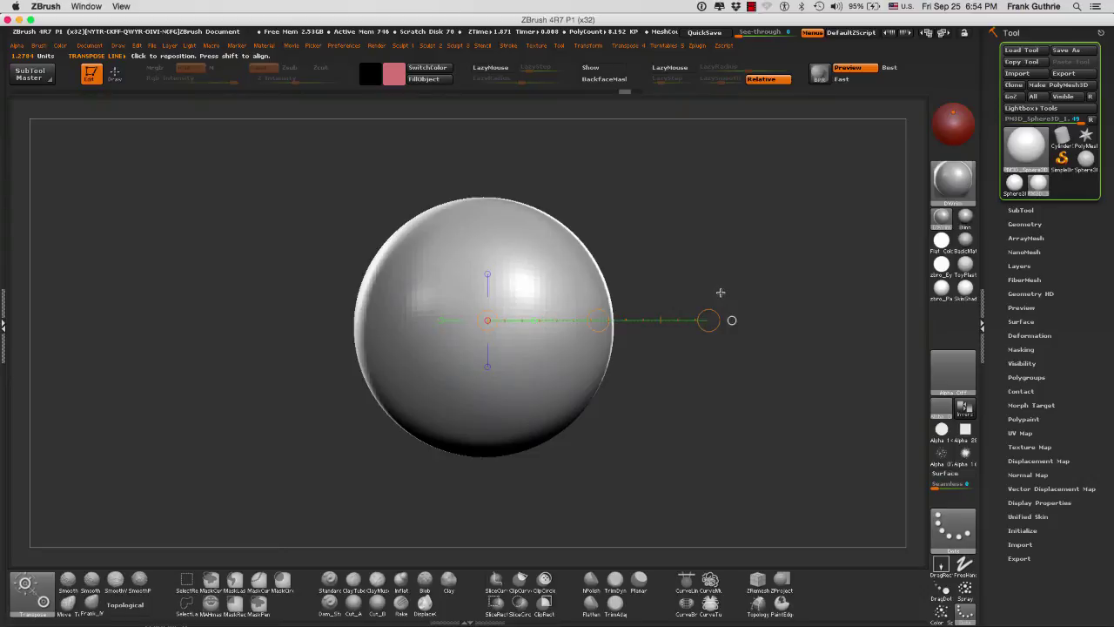
In Rotate mode, turn on the PolyFrame display and rotate the sphere several times about the start of the action line
{"action": "key", "text": "r"}
{"action": "left_click_drag", "start_coordinate": [710, 320], "coordinate": [321, 319]}
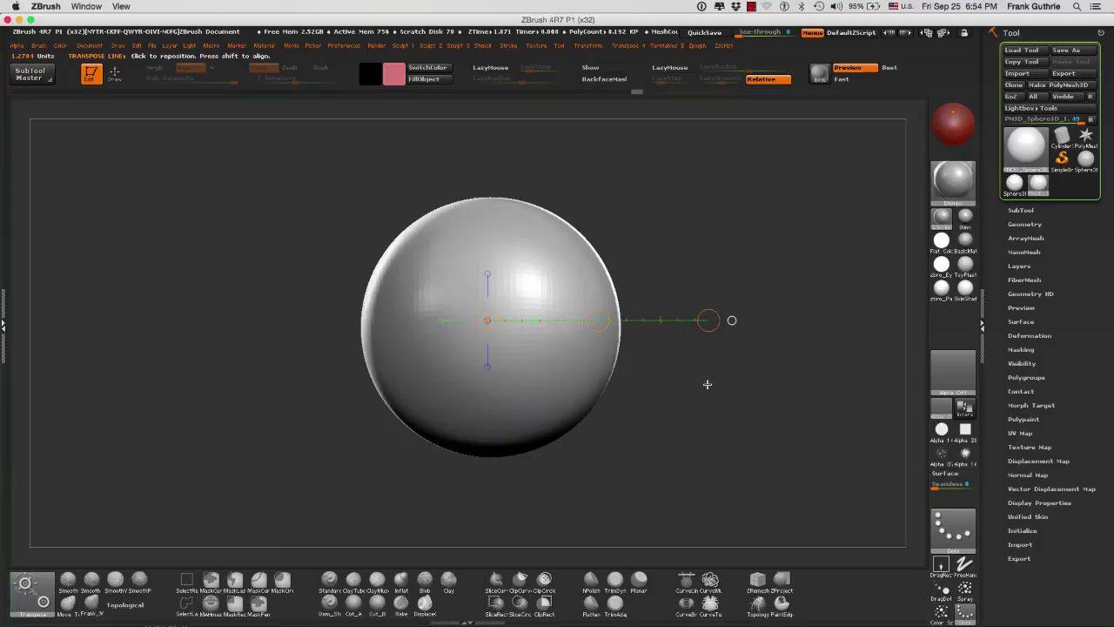
{"action": "key", "text": "shift+f"}
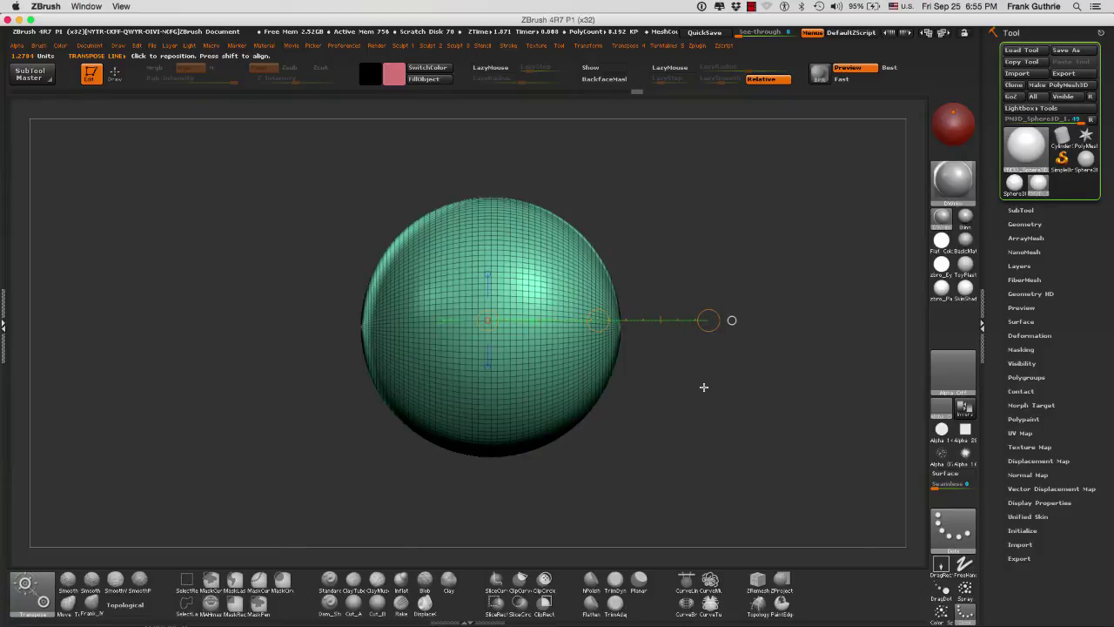
{"action": "left_click_drag", "start_coordinate": [710, 320], "coordinate": [331, 310]}
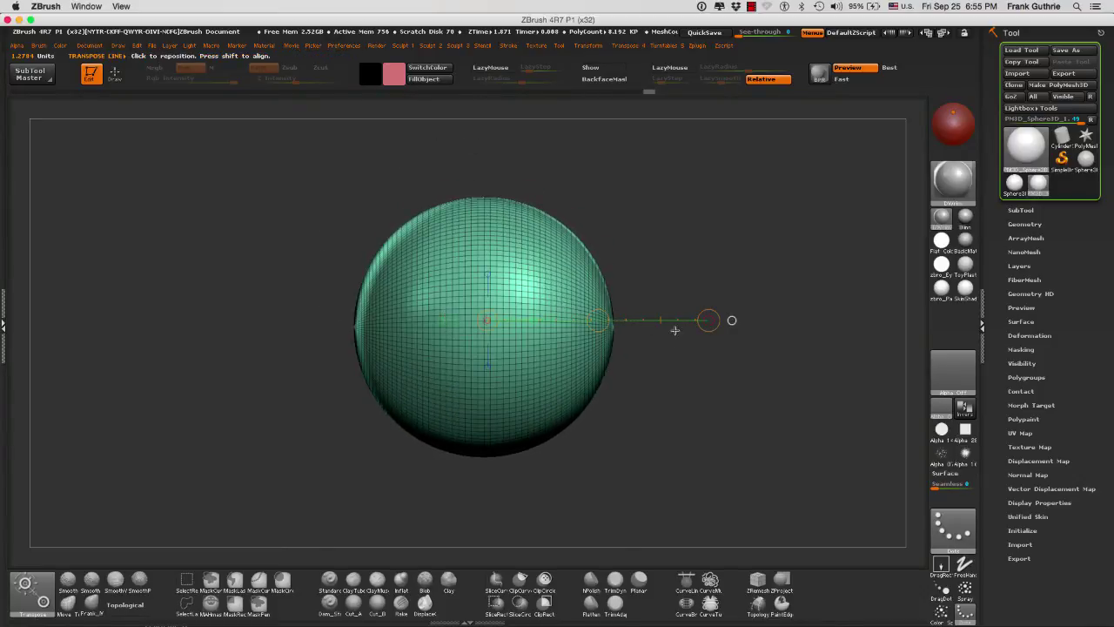
{"action": "left_click_drag", "start_coordinate": [707, 320], "coordinate": [486, 467]}
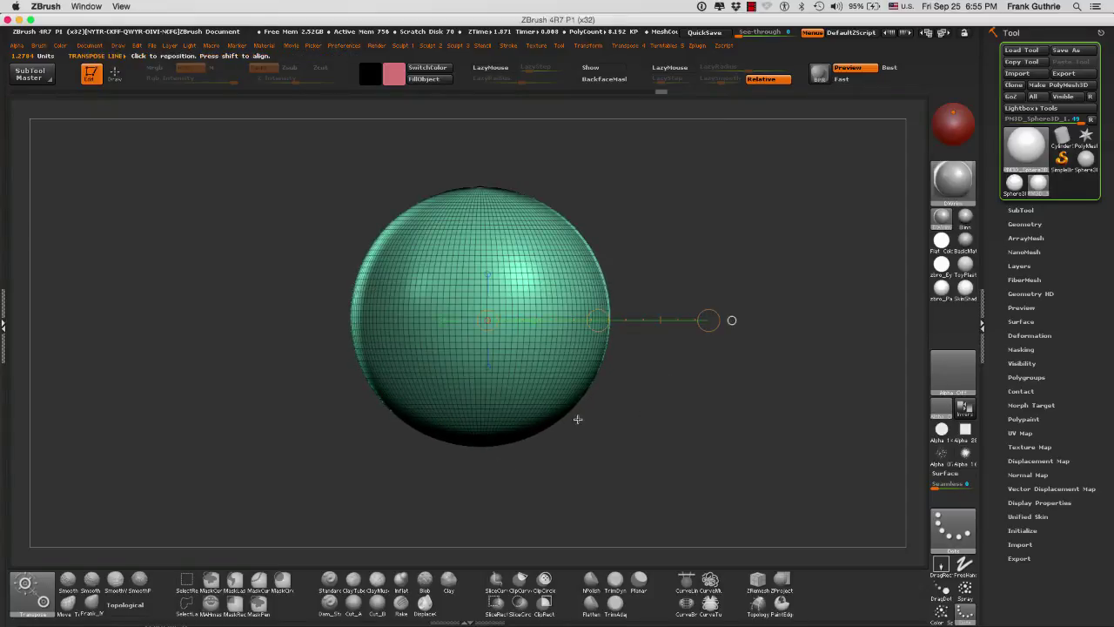
{"action": "left_click_drag", "start_coordinate": [707, 320], "coordinate": [664, 449]}
{"action": "left_click_drag", "start_coordinate": [709, 321], "coordinate": [654, 470]}
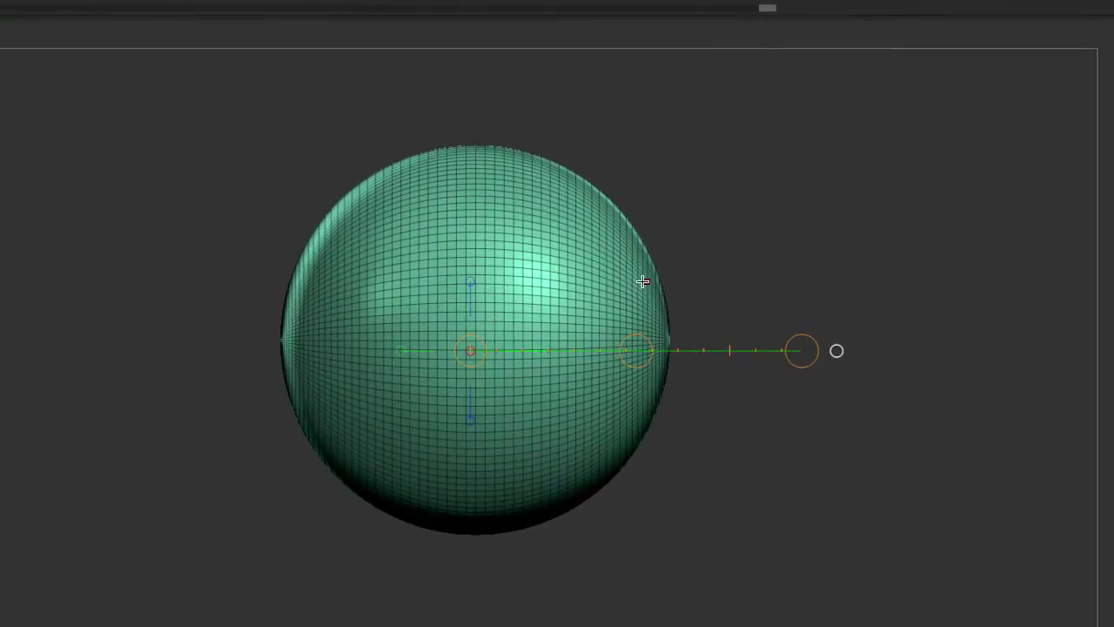
Draw a longer horizontal action line from the sphere's centre, squash the sphere along that axis, and undo the squash
{"action": "mouse_move", "coordinate": [494, 309]}
{"action": "left_mouse_down", "text": "shift"}
{"action": "mouse_move", "coordinate": [960, 297]}
{"action": "mouse_move", "coordinate": [945, 313]}
{"action": "mouse_move", "coordinate": [689, 331]}
{"action": "left_mouse_up", "text": "shift"}
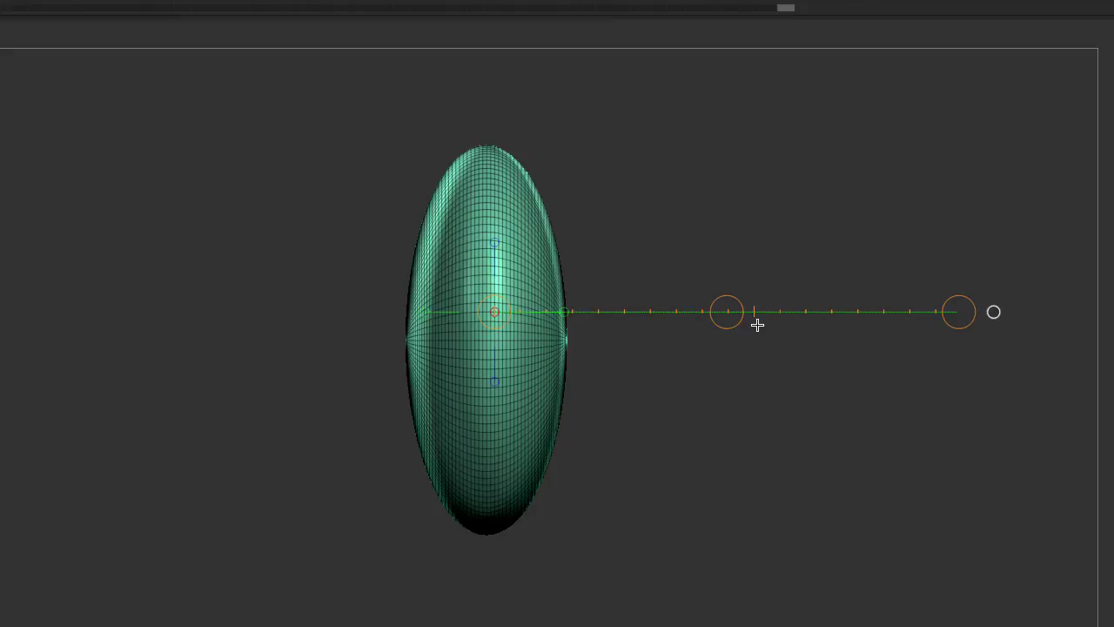
{"action": "key", "text": "ctrl+z"}
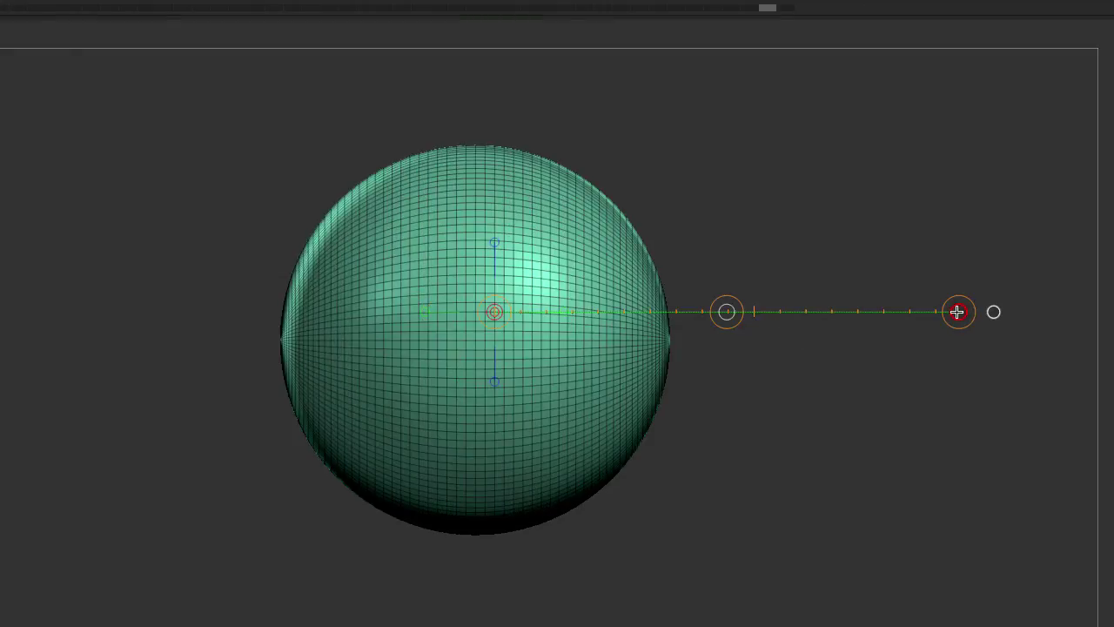
Scale the sphere down uniformly from the far end of the action line, undo it, and scale it down again
{"action": "left_click_drag", "start_coordinate": [958, 312], "coordinate": [678, 327]}
{"action": "key", "text": "ctrl+z"}
{"action": "left_click_drag", "start_coordinate": [960, 311], "coordinate": [732, 310]}
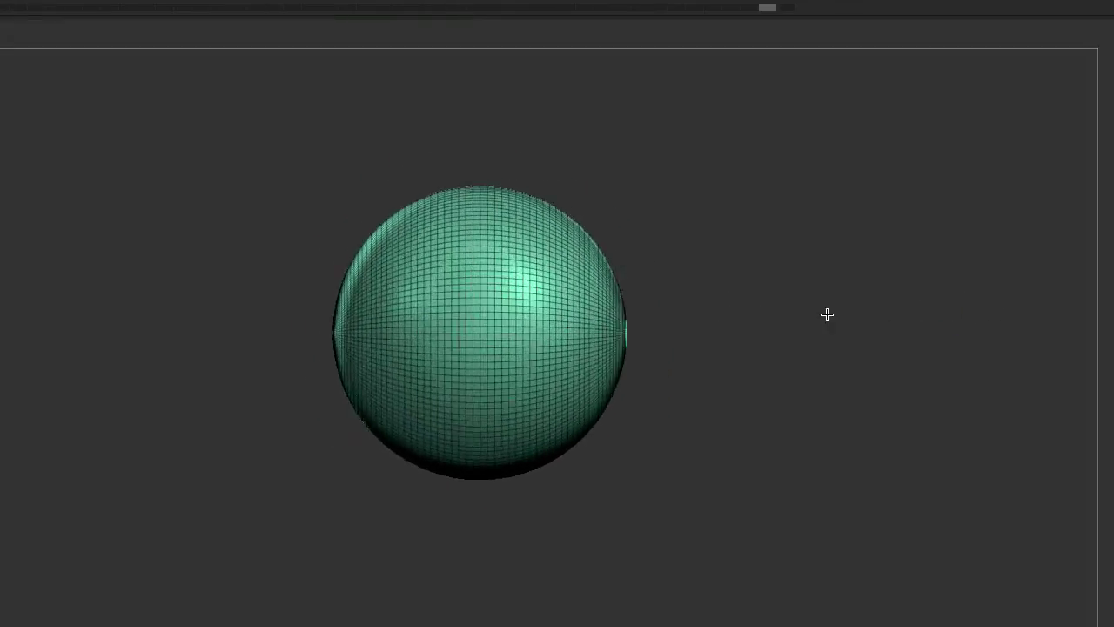
Enlarge the sphere uniformly, then try scaling it on two axes from the action line's midpoint, with the line horizontal and vertical
{"action": "left_click_drag", "start_coordinate": [827, 314], "coordinate": [1026, 316]}
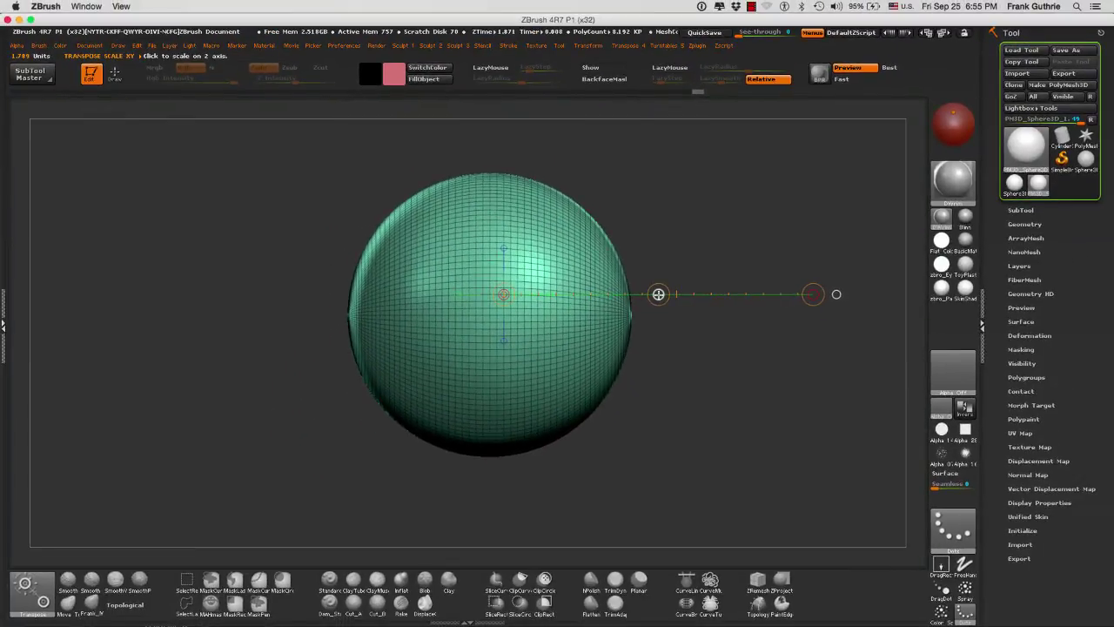
{"action": "mouse_move", "coordinate": [658, 293]}
{"action": "left_mouse_down"}
{"action": "mouse_move", "coordinate": [633, 294]}
{"action": "mouse_move", "coordinate": [856, 288]}
{"action": "mouse_move", "coordinate": [614, 288]}
{"action": "mouse_move", "coordinate": [897, 278]}
{"action": "mouse_move", "coordinate": [609, 282]}
{"action": "mouse_move", "coordinate": [778, 281]}
{"action": "mouse_move", "coordinate": [651, 292]}
{"action": "left_mouse_up"}
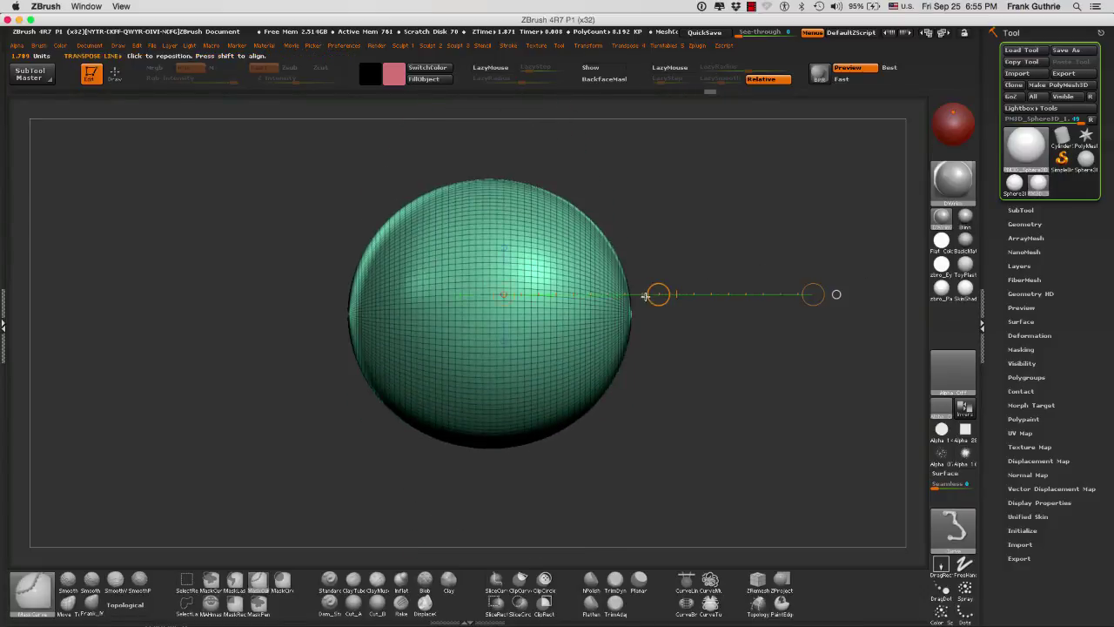
{"action": "left_click_drag", "start_coordinate": [507, 344], "coordinate": [508, 450]}
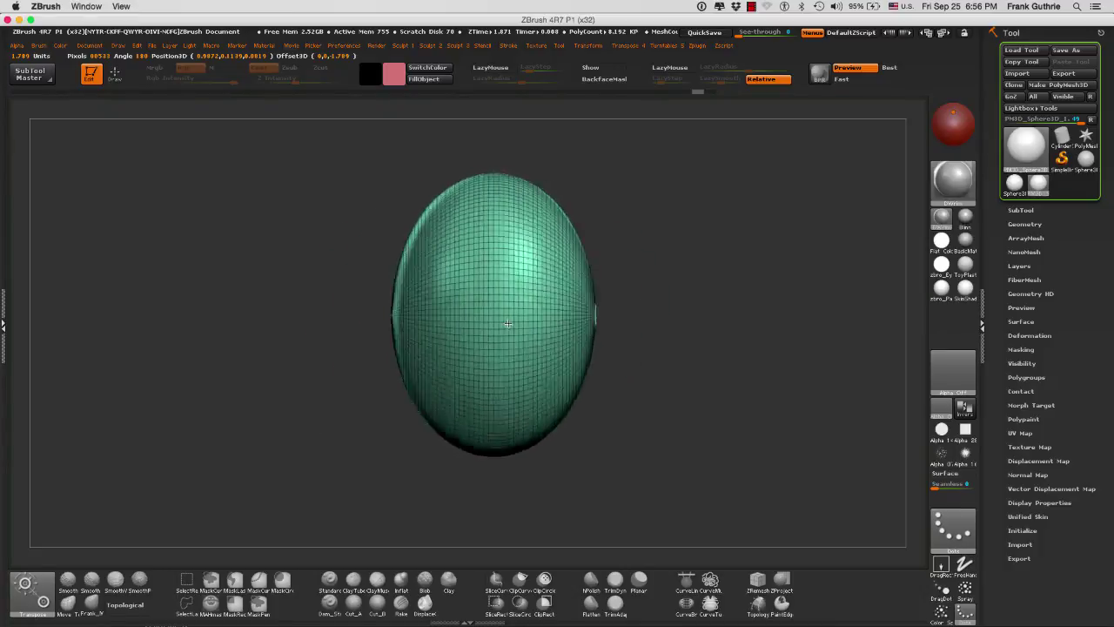
{"action": "left_click_drag", "start_coordinate": [508, 323], "coordinate": [532, 339]}
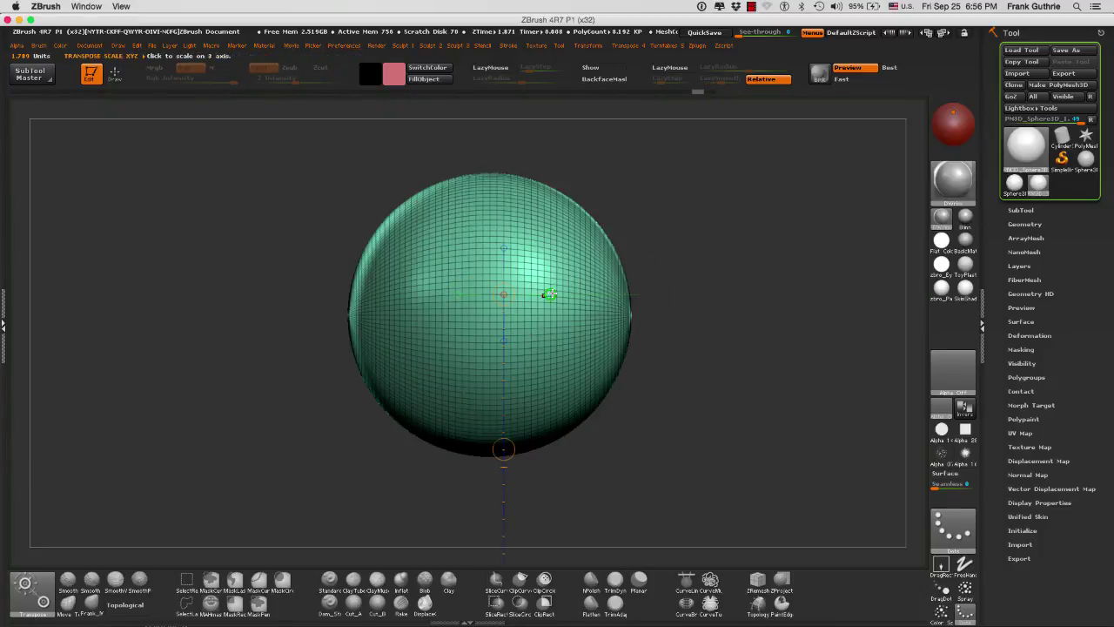
Realign the action line horizontally from the sphere's centre, squash the sphere from its far end in Move mode, and undo the squash
{"action": "left_click_drag", "start_coordinate": [505, 294], "coordinate": [800, 294]}
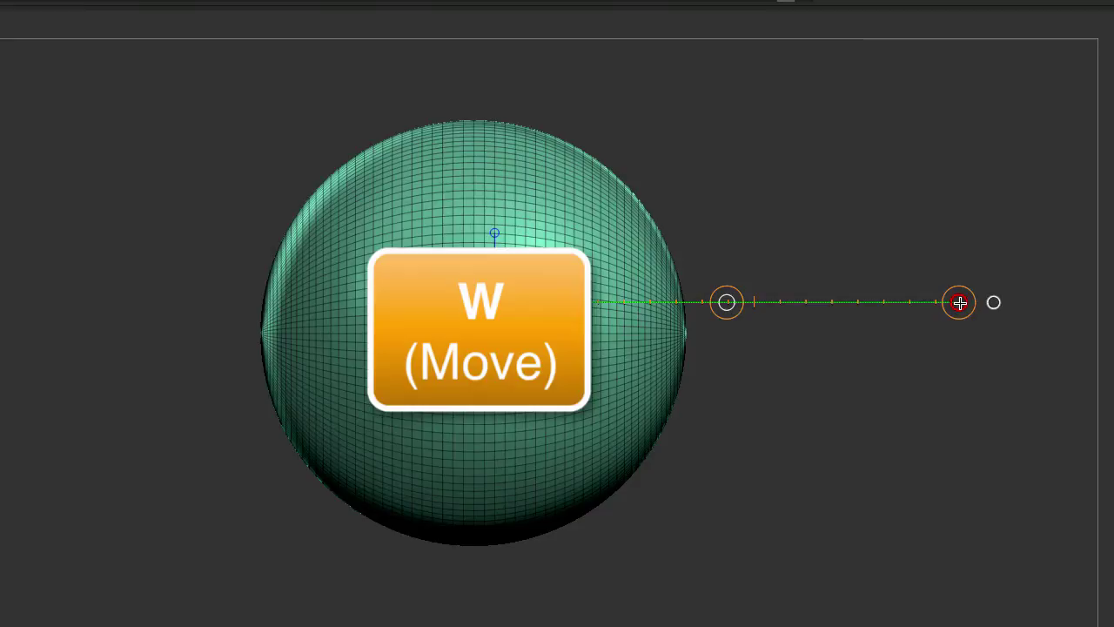
{"action": "left_click_drag", "start_coordinate": [961, 302], "coordinate": [814, 287]}
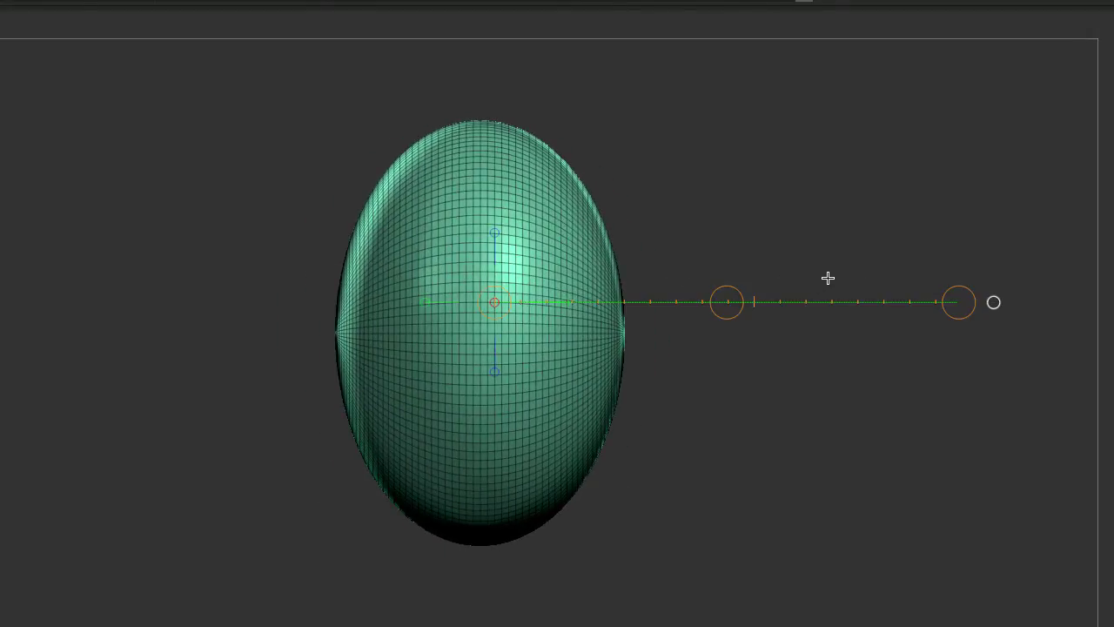
{"action": "key", "text": "ctrl+z"}
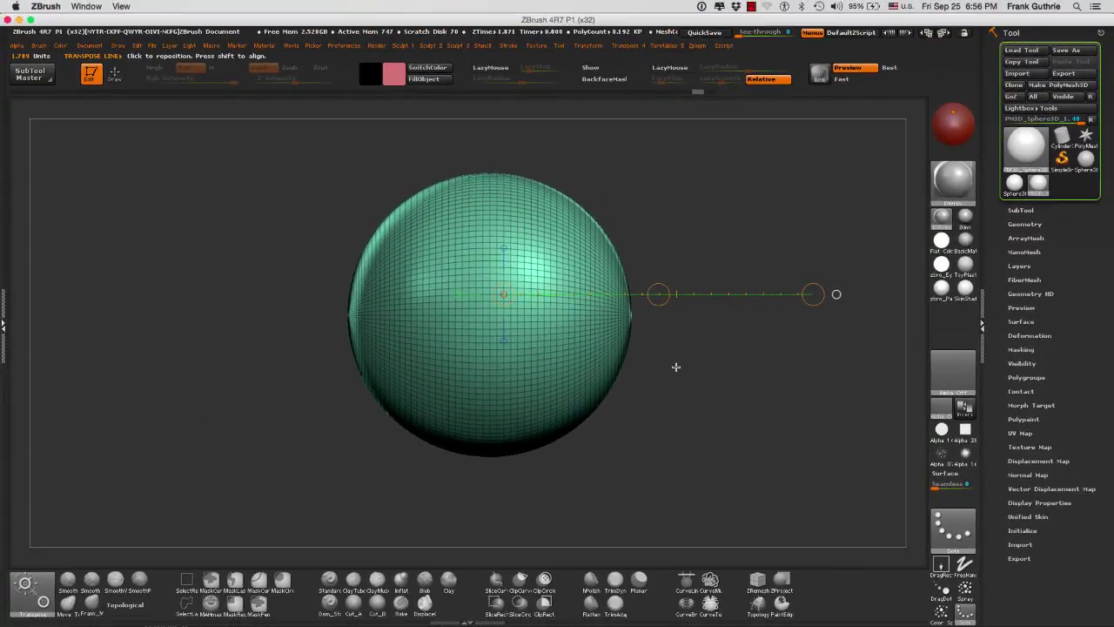